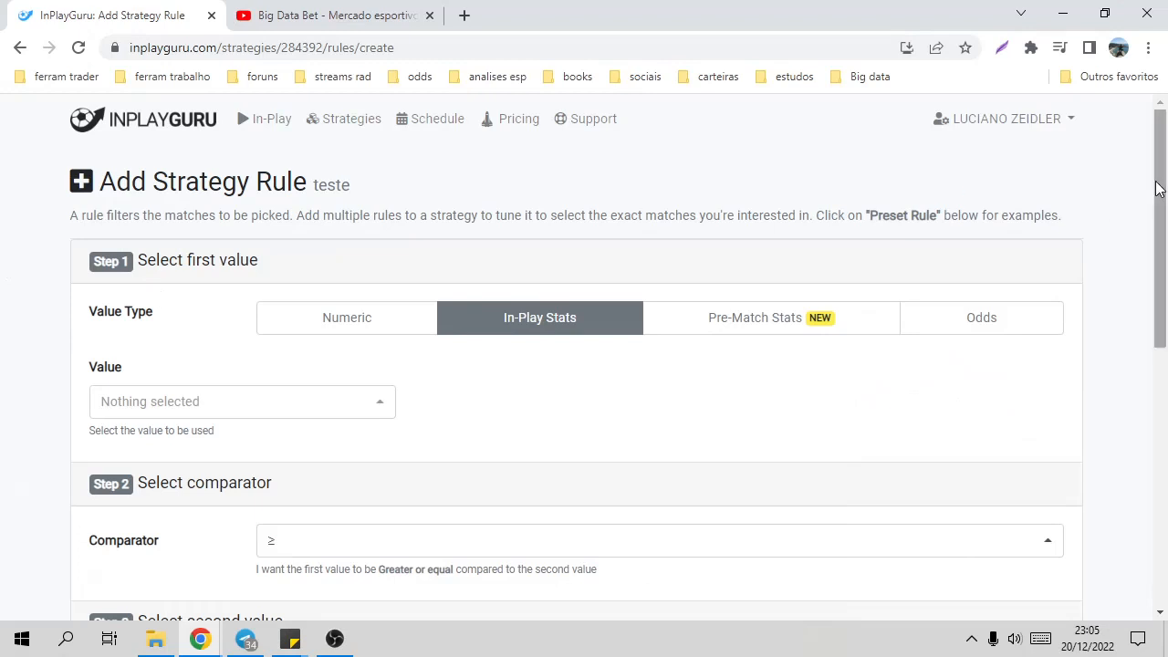
Step: Set the rule's first value to the odds type with the Pre-match Odds: 1X2 market
drag(1161, 186, 1164, 307)
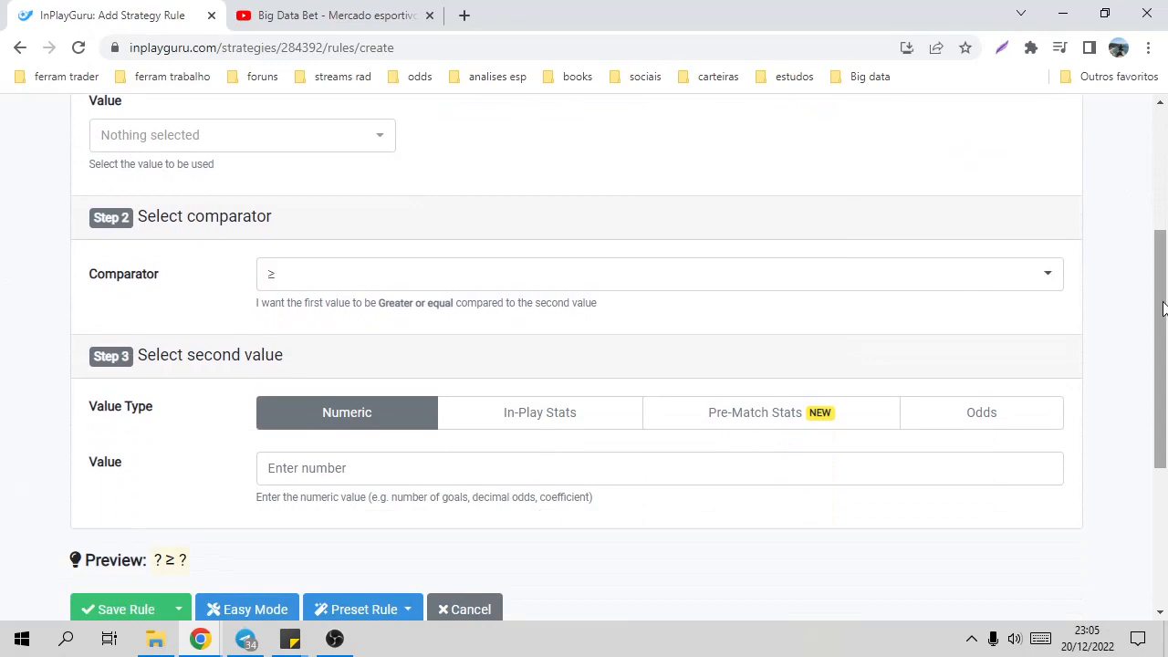
drag(1165, 309, 1161, 255)
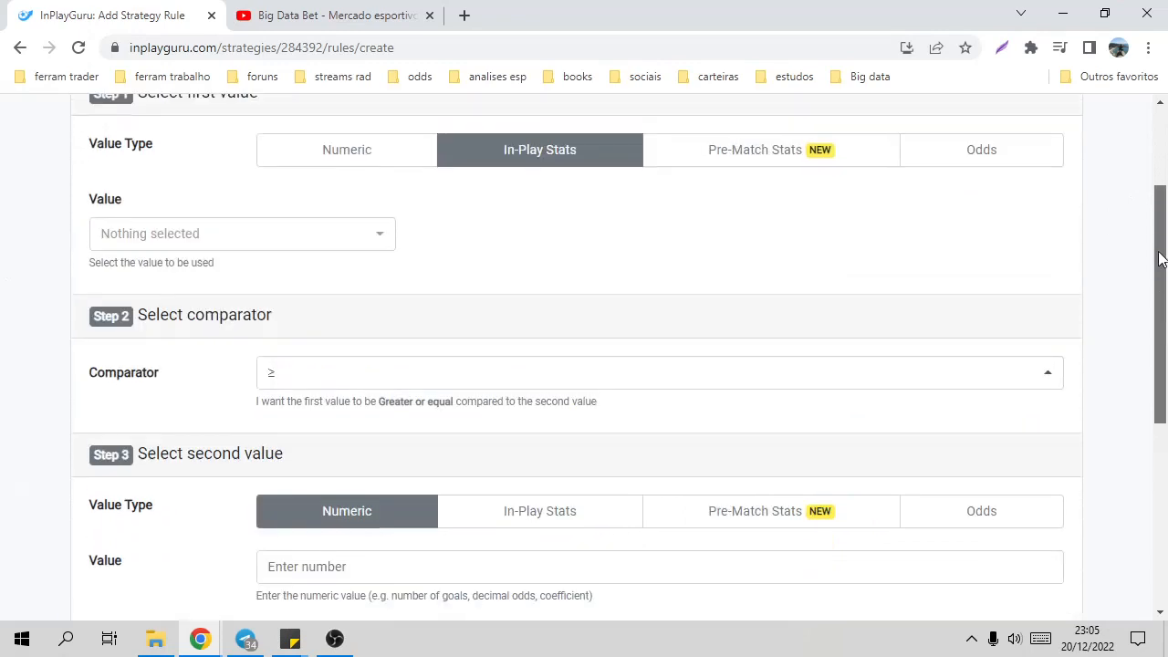
click(988, 166)
click(377, 236)
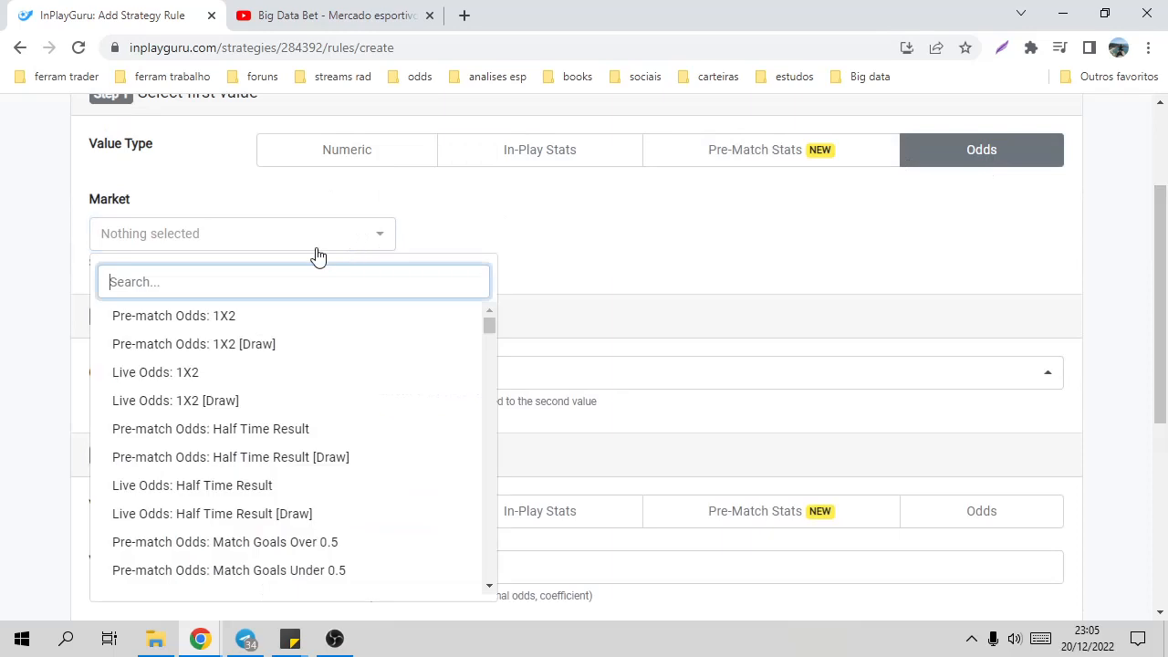
click(300, 319)
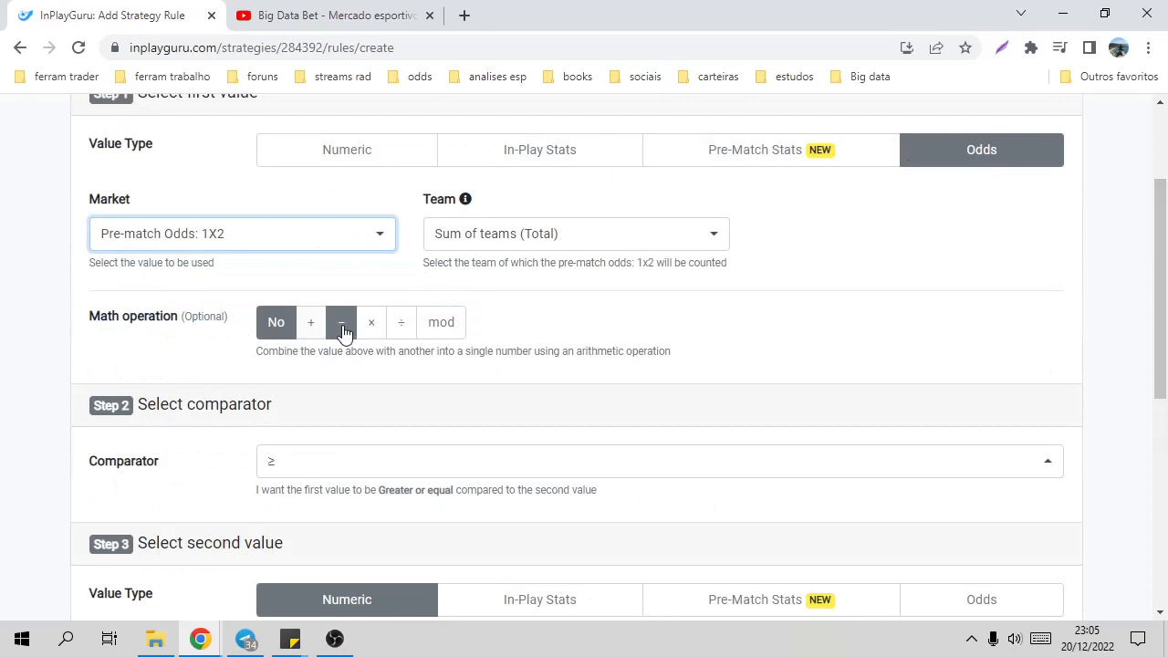
click(456, 320)
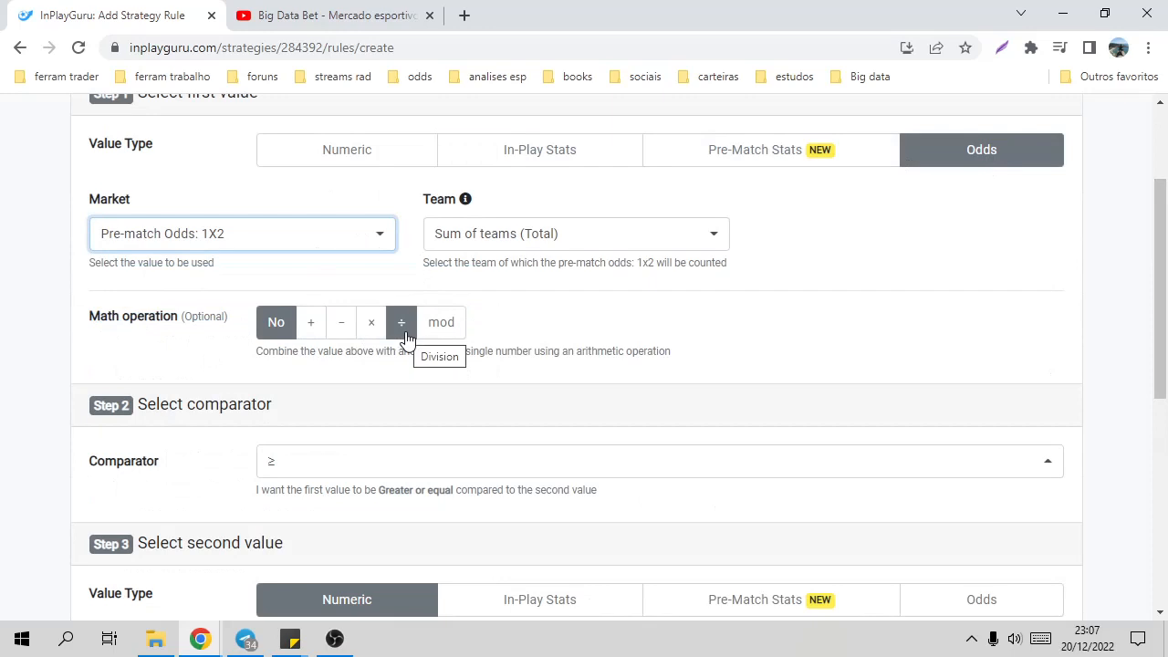
click(397, 386)
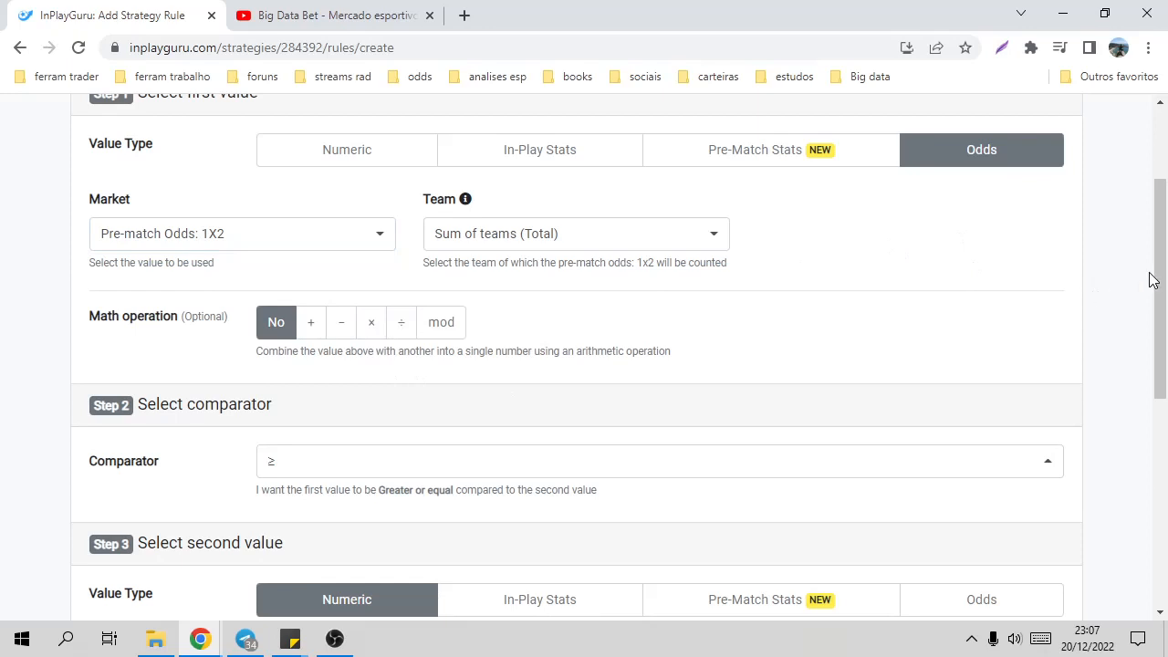
Step: Set the team for the first value's pre-match 1X2 odds to Home
drag(1158, 274, 1167, 204)
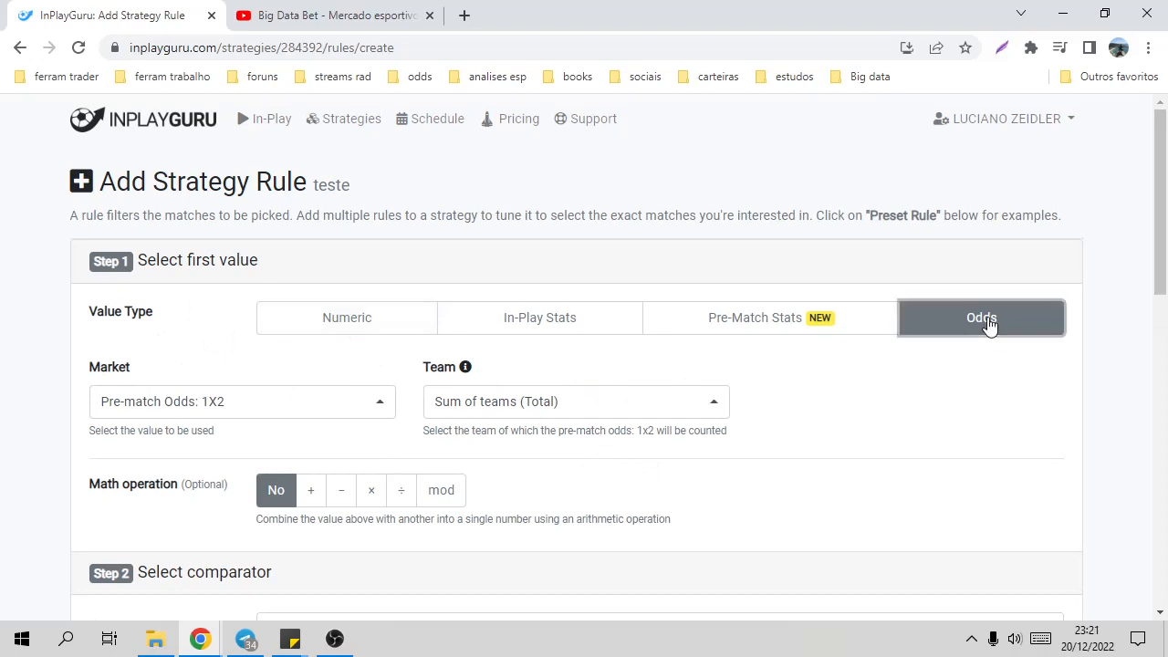
click(378, 410)
click(281, 179)
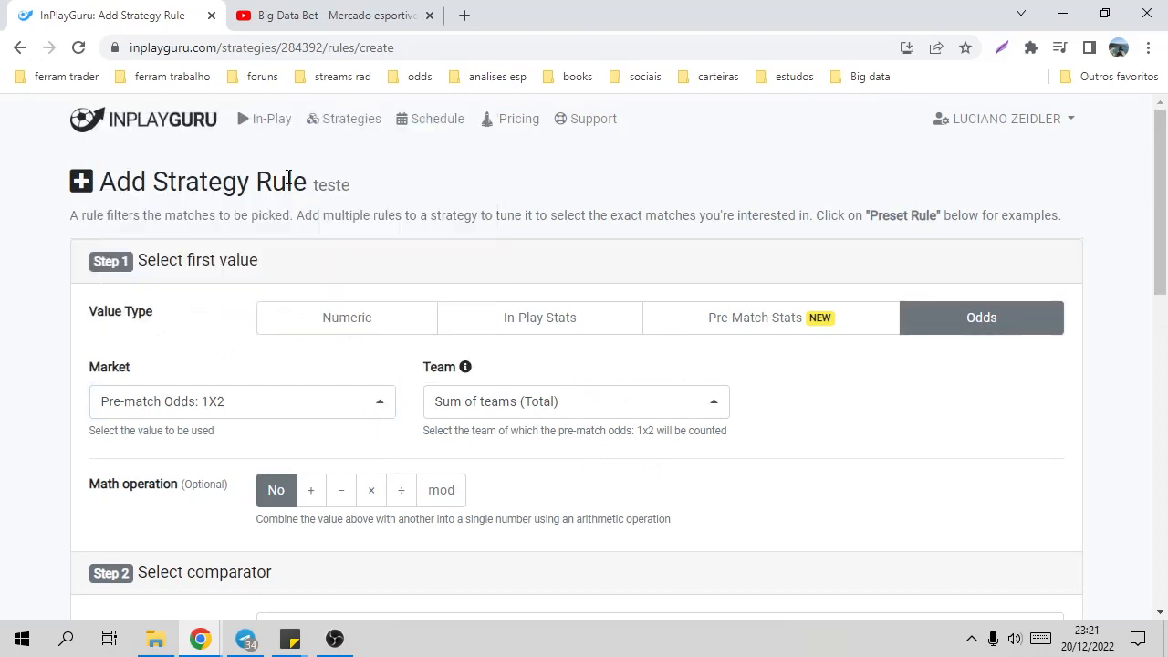
click(721, 410)
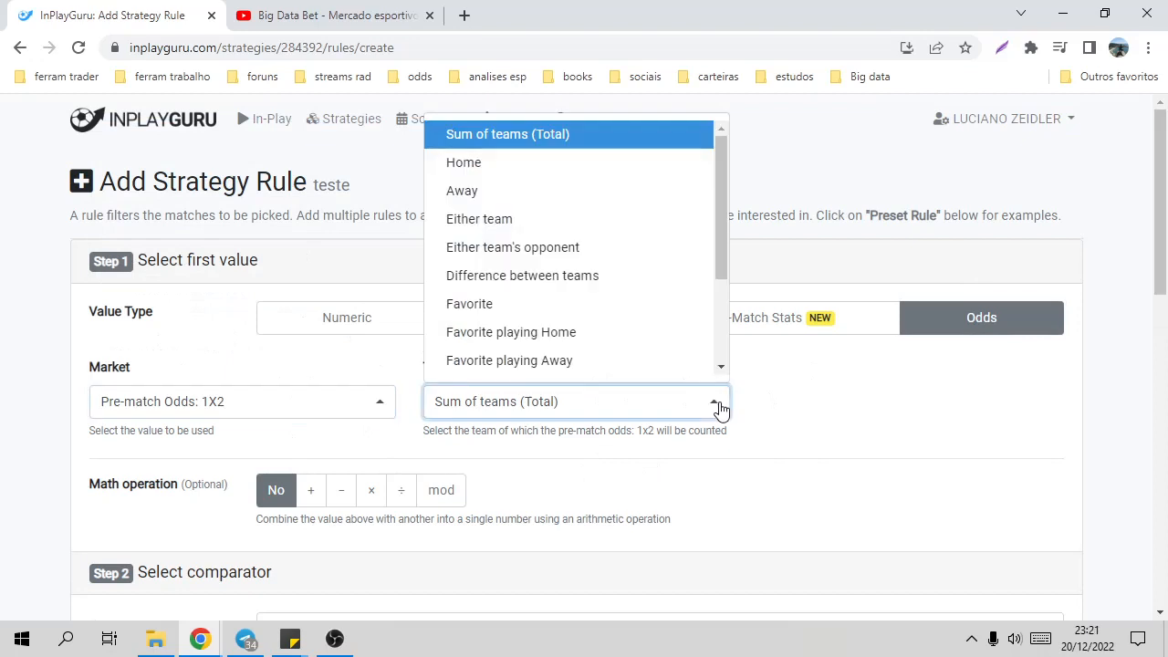
click(490, 164)
Step: Set the rule's second value to the numeric type with a value of 1
drag(1162, 259, 1157, 356)
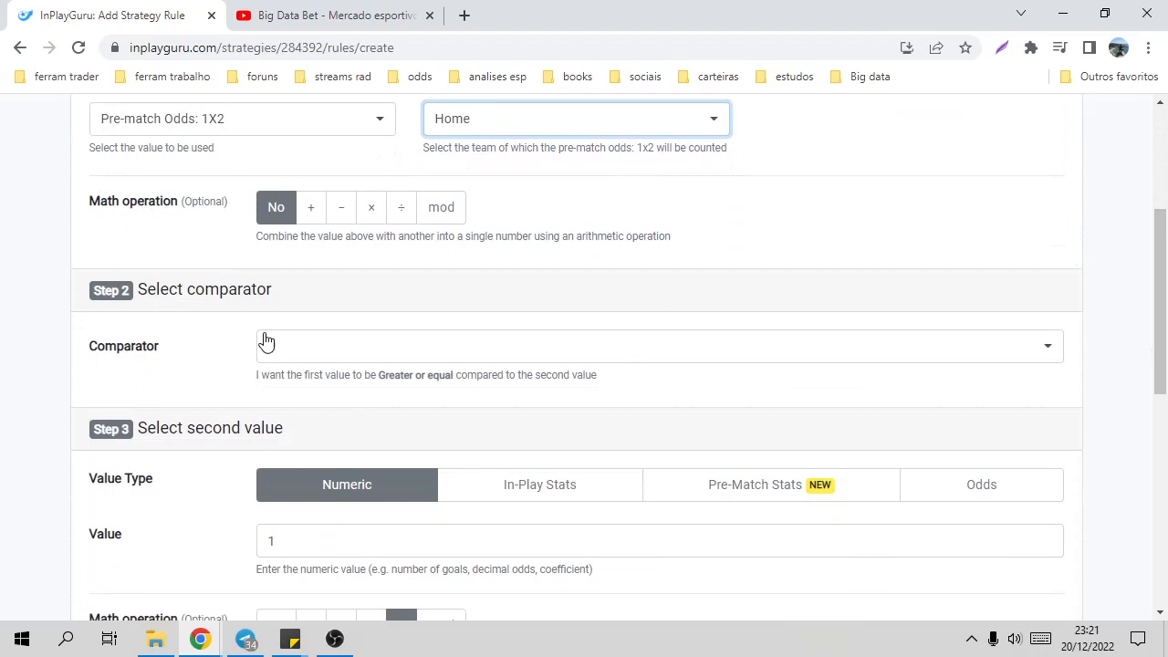
drag(1153, 287, 1155, 384)
click(587, 238)
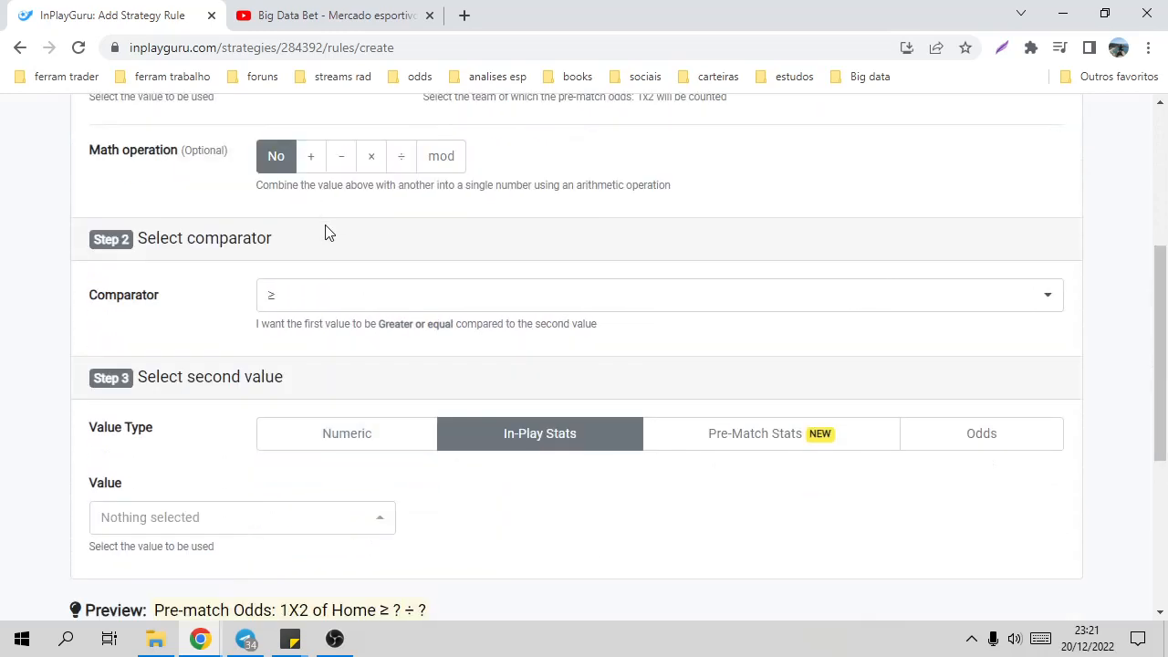
mouse_move(1161, 312)
mouse_down()
mouse_move(1161, 262)
mouse_move(1161, 303)
mouse_up()
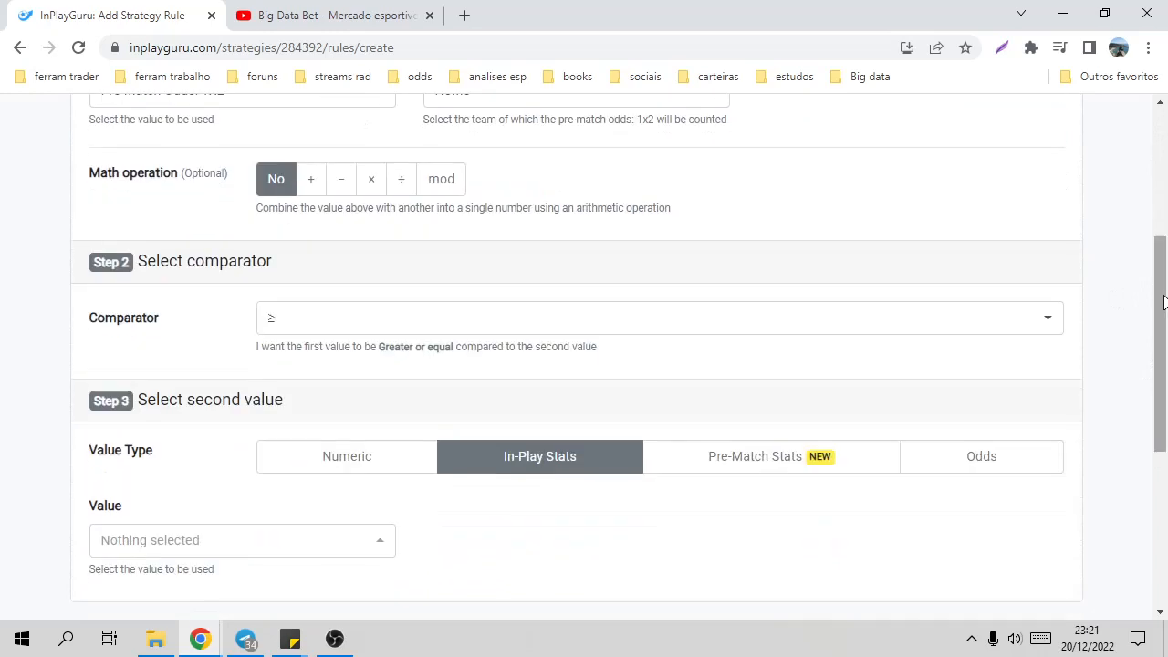
click(330, 466)
click(290, 513)
key(BackSpace)
text(1)
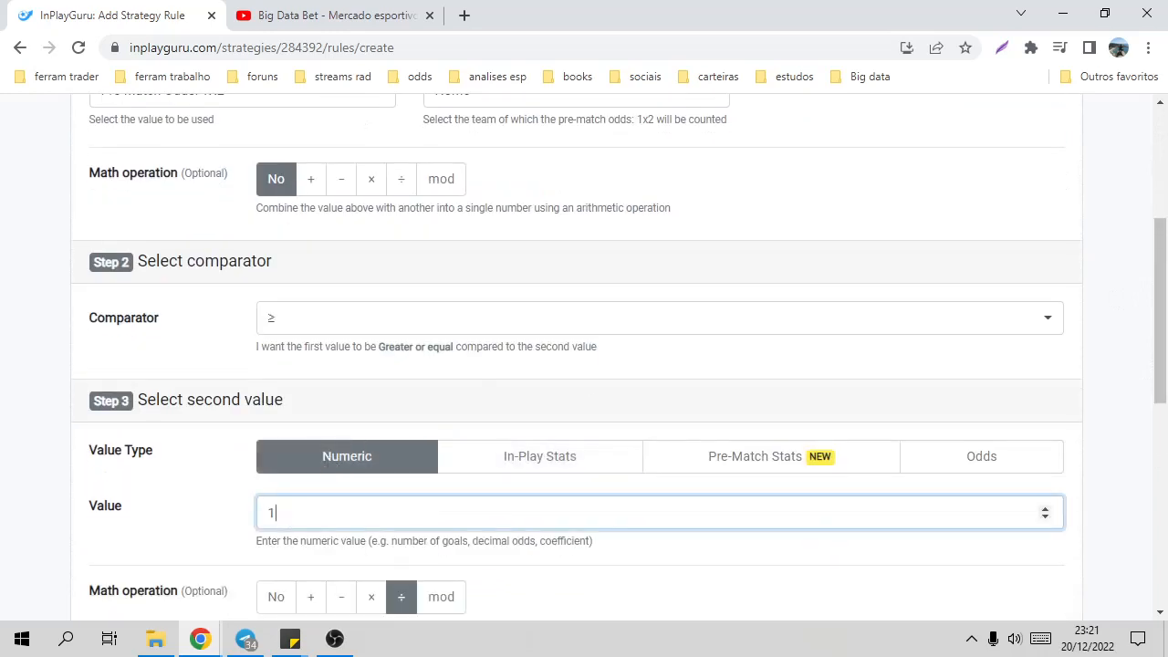
Step: Divide the second value by the pre-match stat Win % in last 10 matches Played at Home for the Home team
drag(1158, 334, 1157, 420)
click(405, 365)
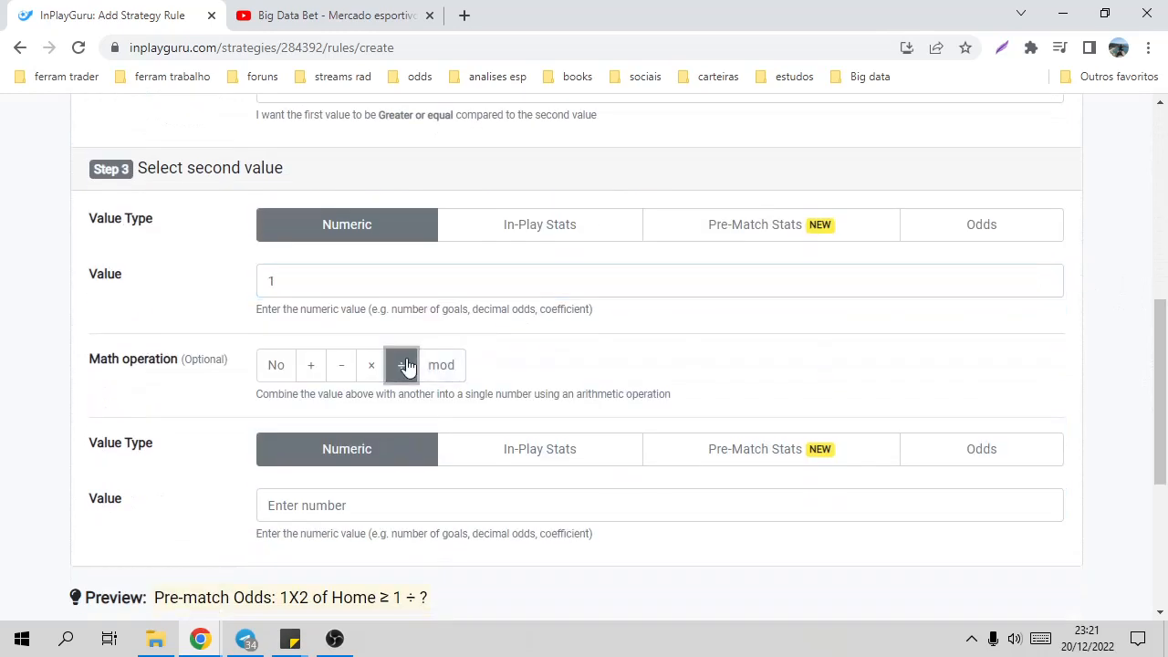
click(783, 459)
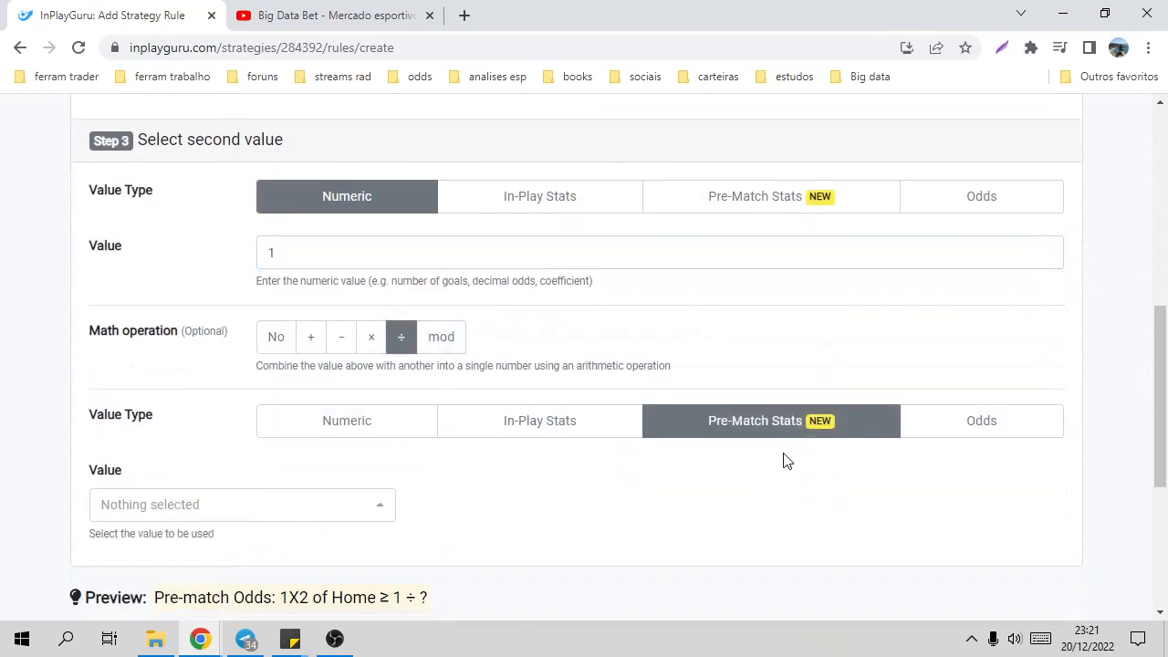
click(381, 508)
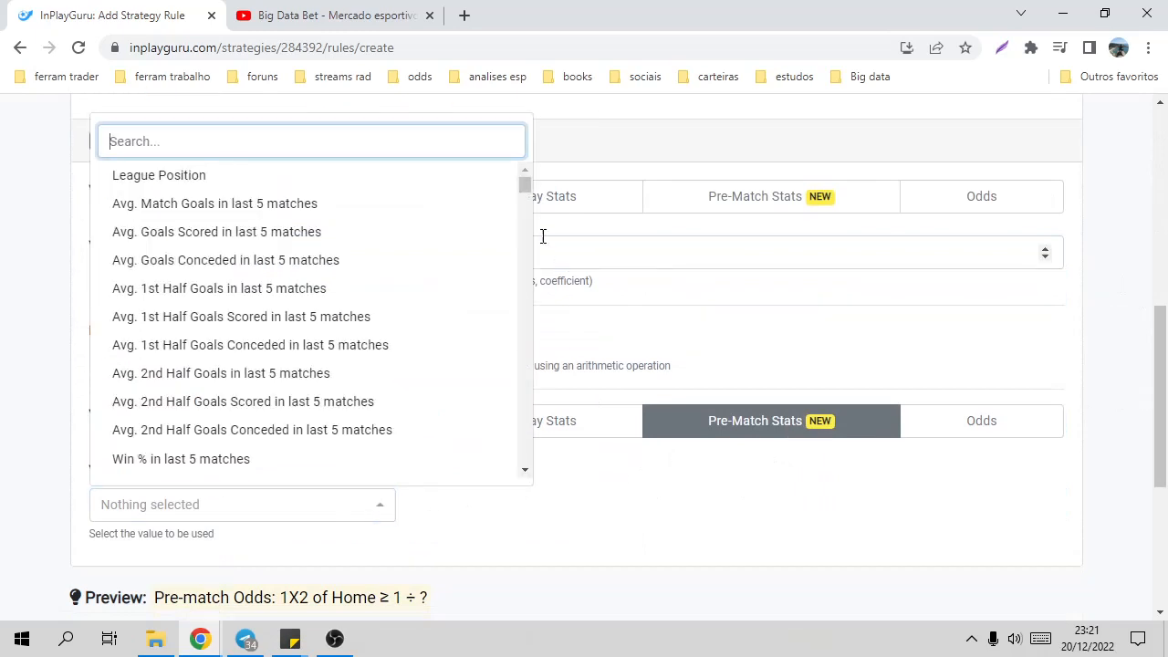
drag(527, 189, 513, 370)
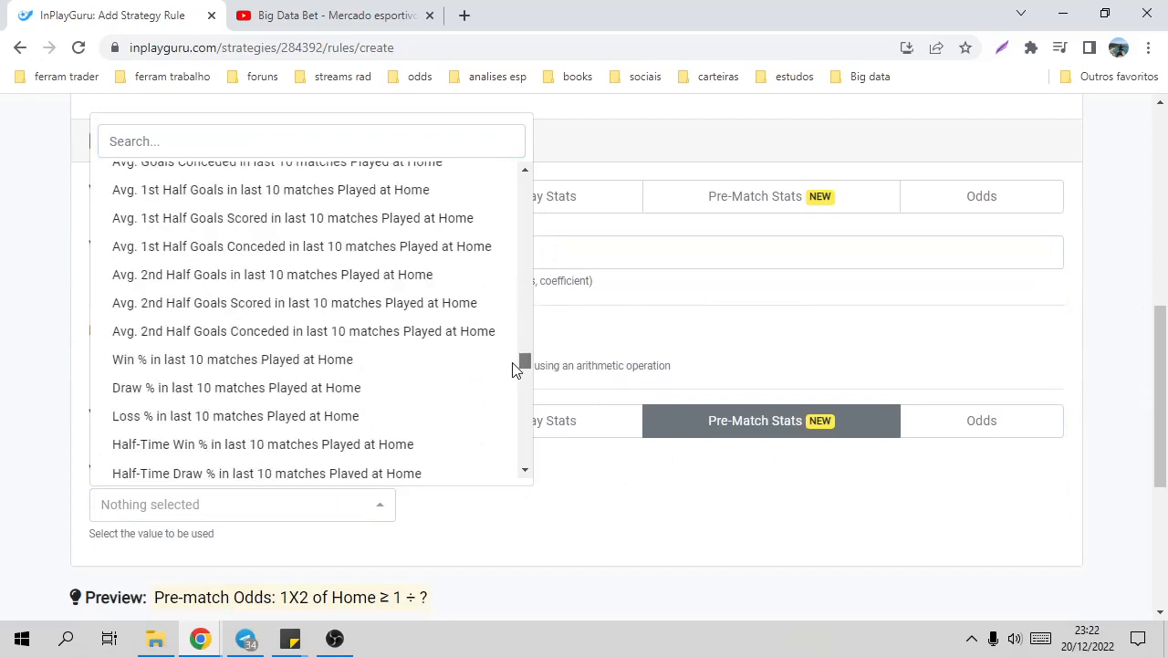
click(219, 363)
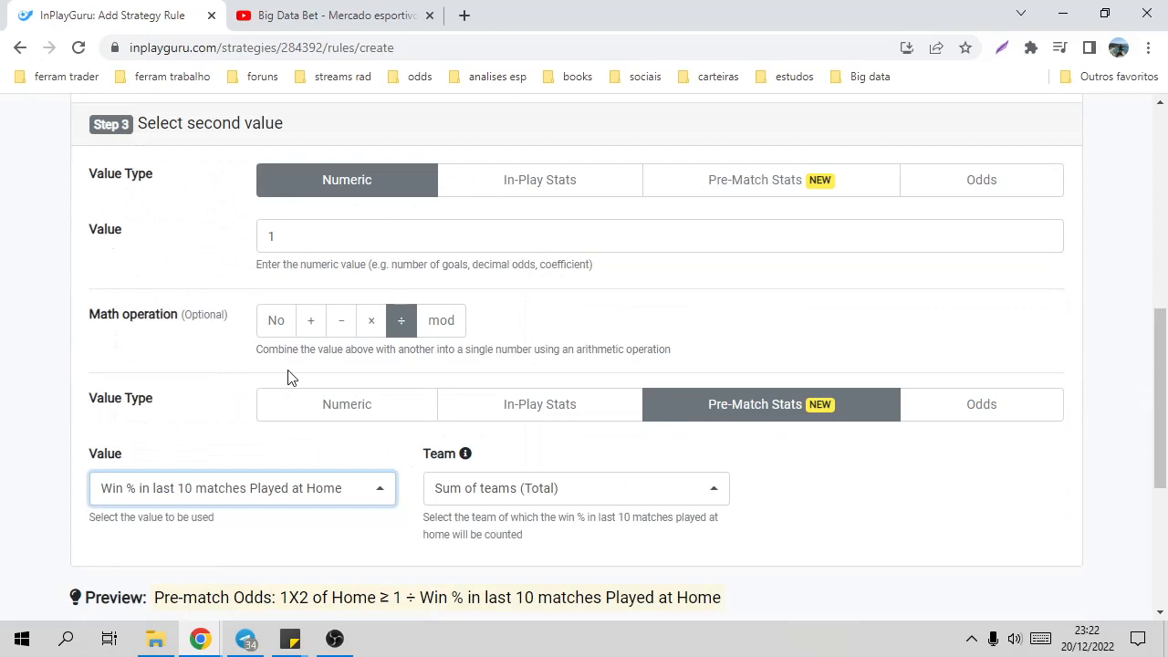
click(711, 487)
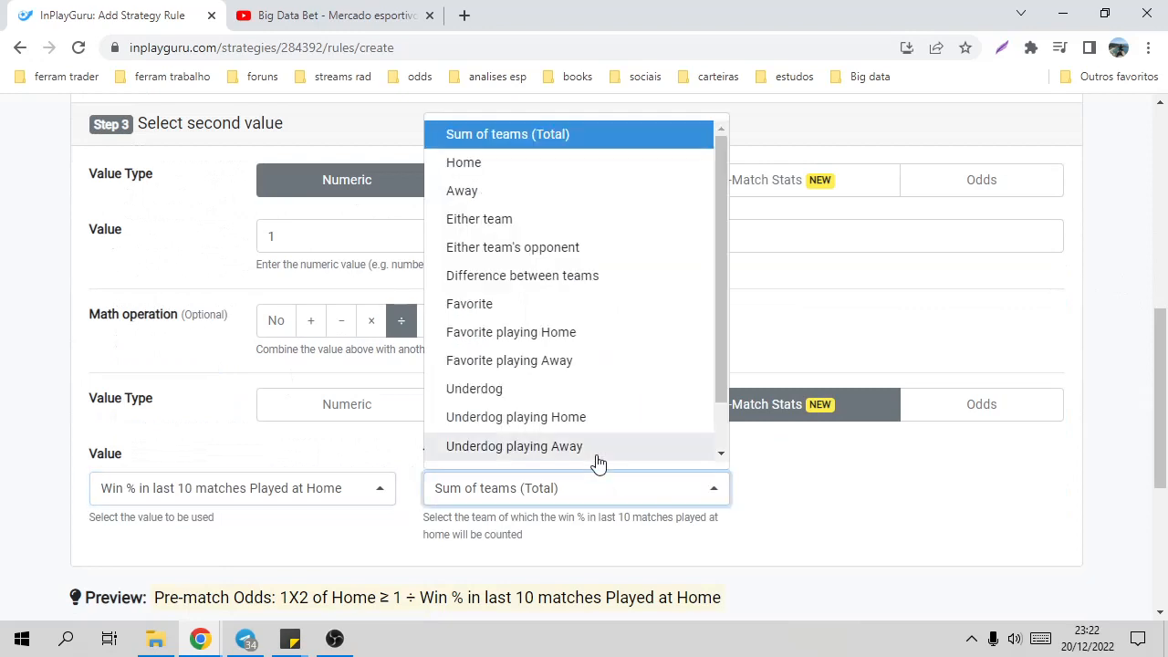
click(498, 165)
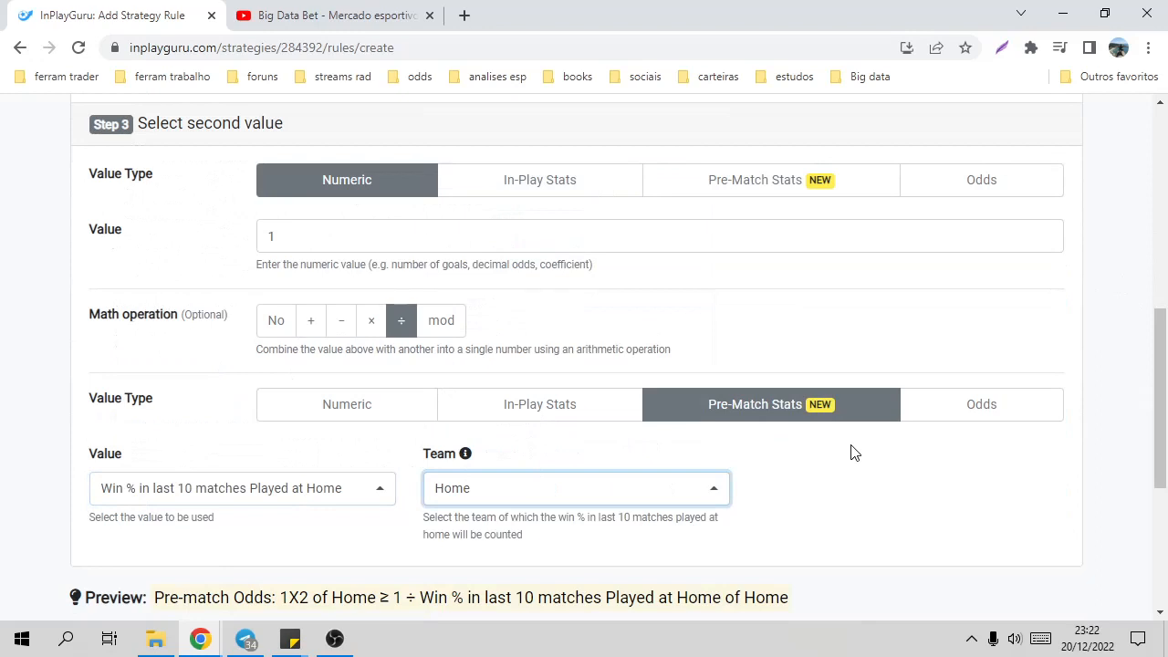
Step: Open the Windows calculator, place it beside the rule preview, and calculate 1 ÷ 0,5
drag(1160, 343, 1159, 424)
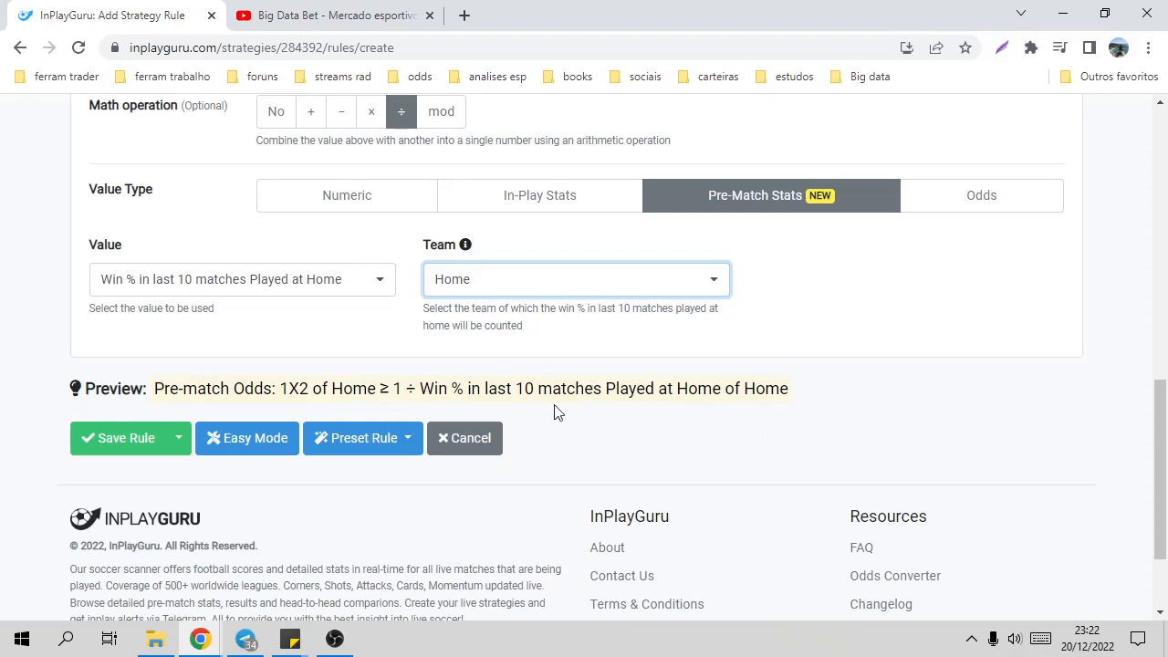
click(23, 640)
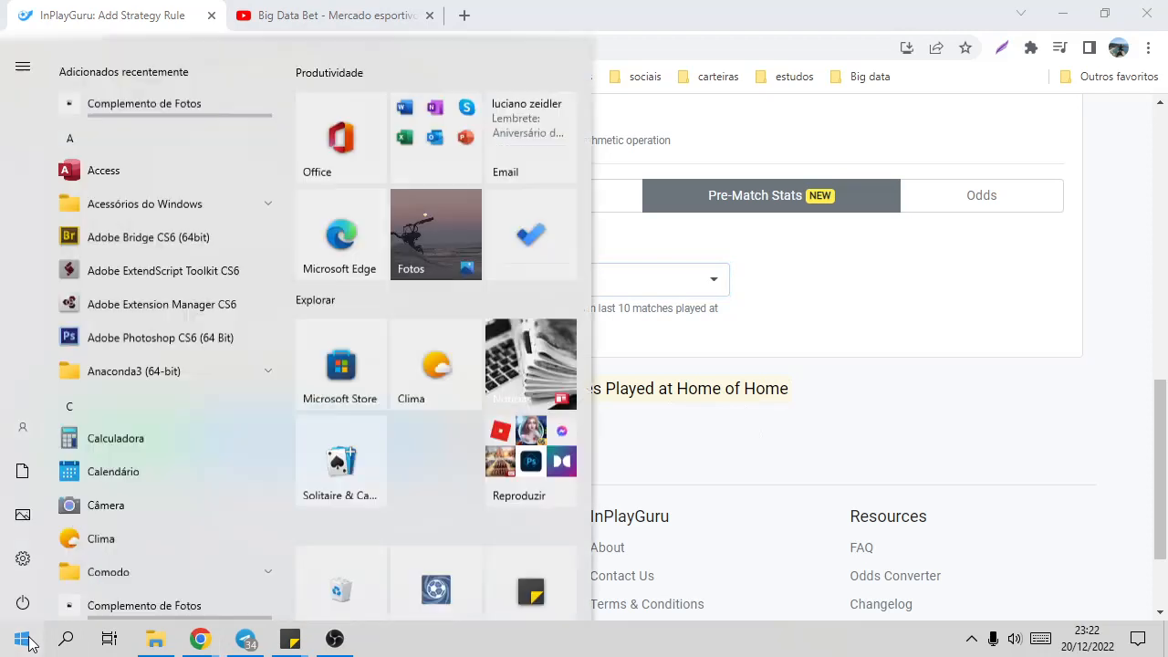
click(91, 437)
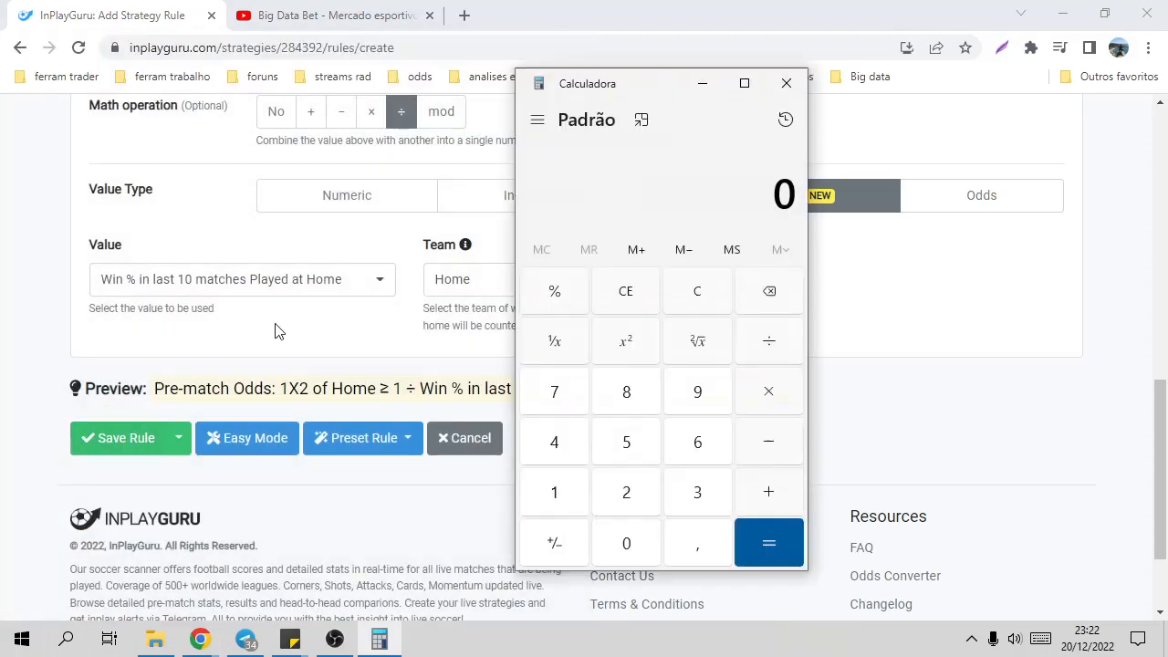
drag(663, 86, 906, 79)
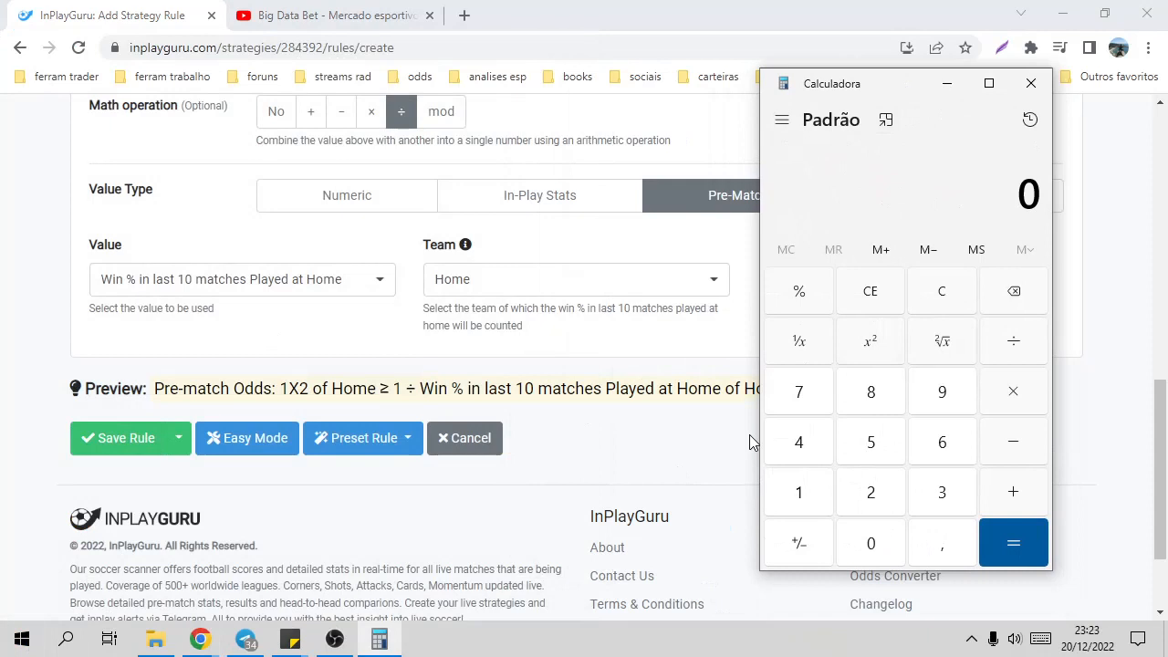
click(800, 493)
click(1020, 347)
click(890, 548)
click(945, 546)
click(858, 426)
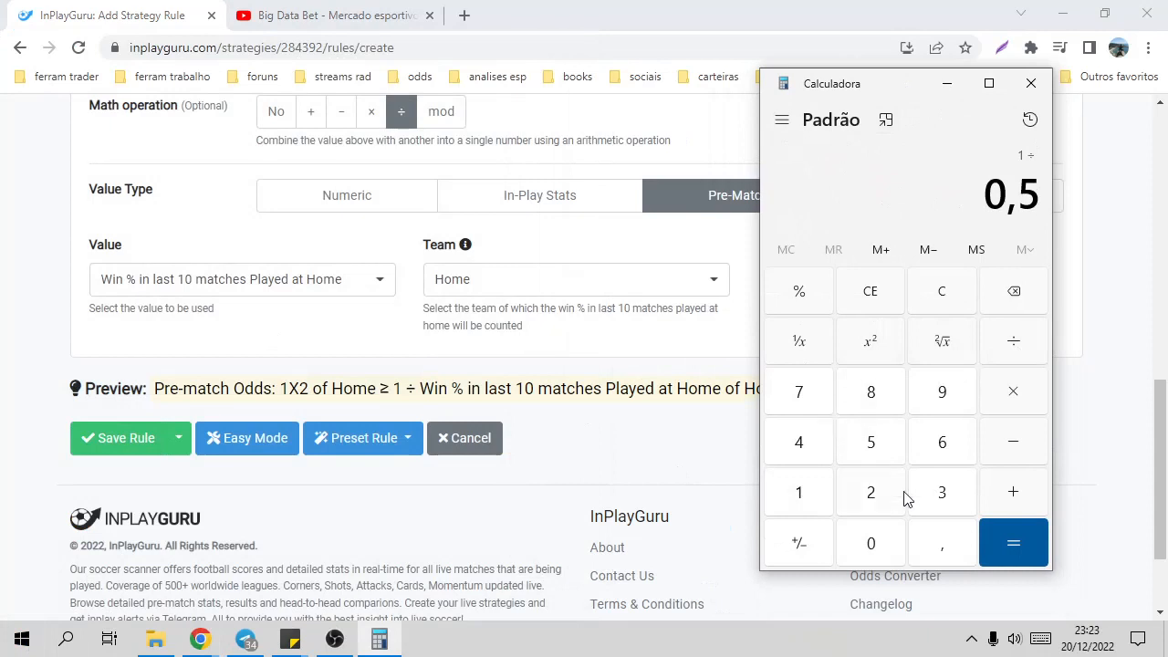
click(1009, 539)
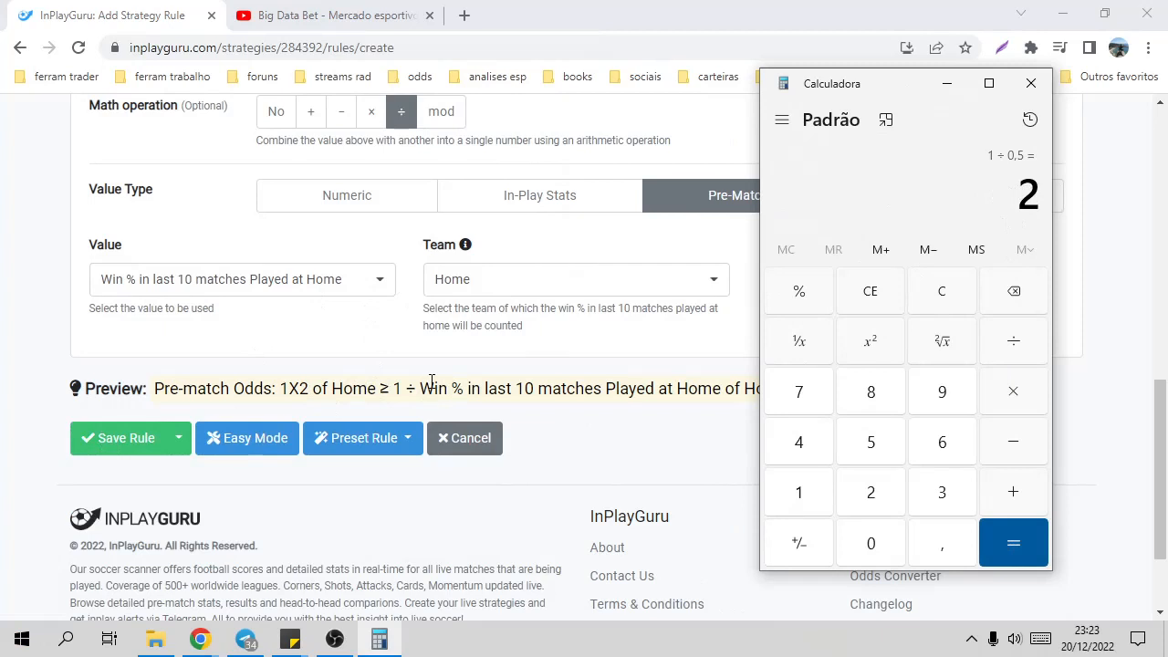
click(3, 338)
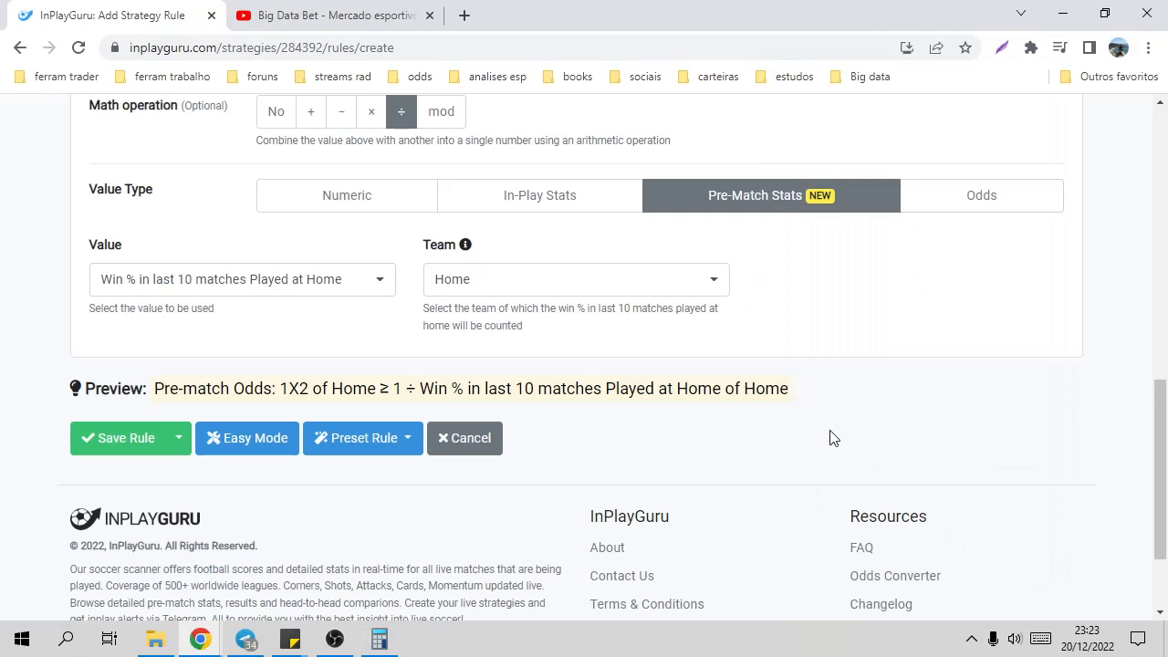
Step: Add a subtraction to the first value that deducts the number 0,2 from the Home pre-match odds
scroll(830, 438, up, 4)
scroll(858, 384, down, 1)
scroll(886, 307, up, 2)
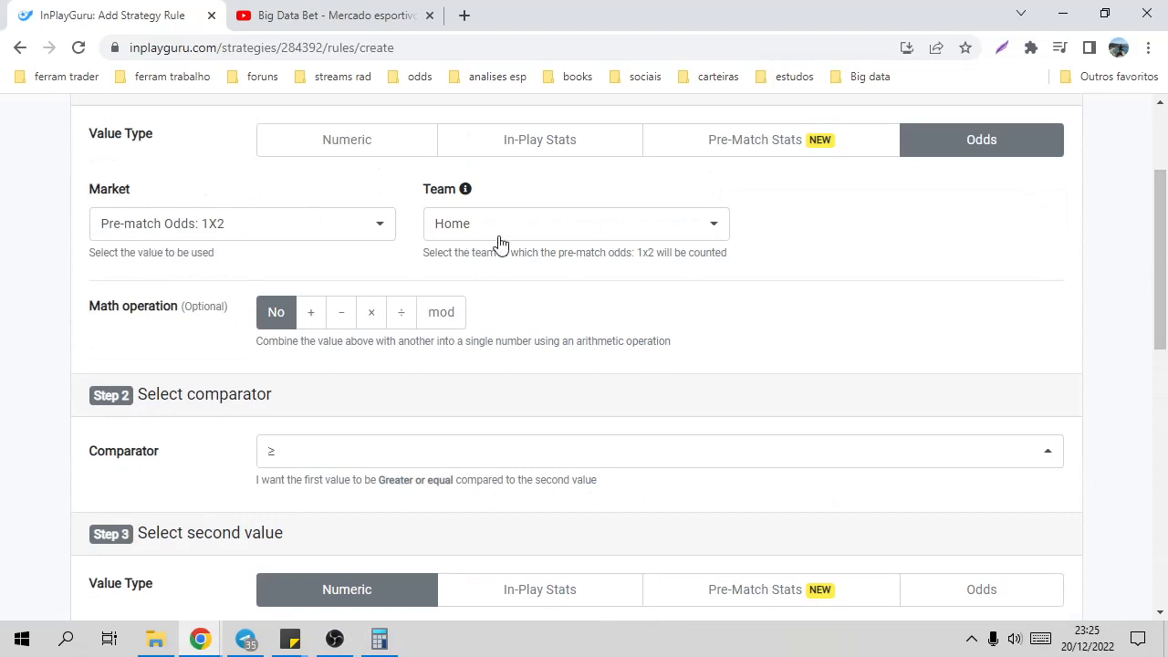
click(344, 316)
click(305, 457)
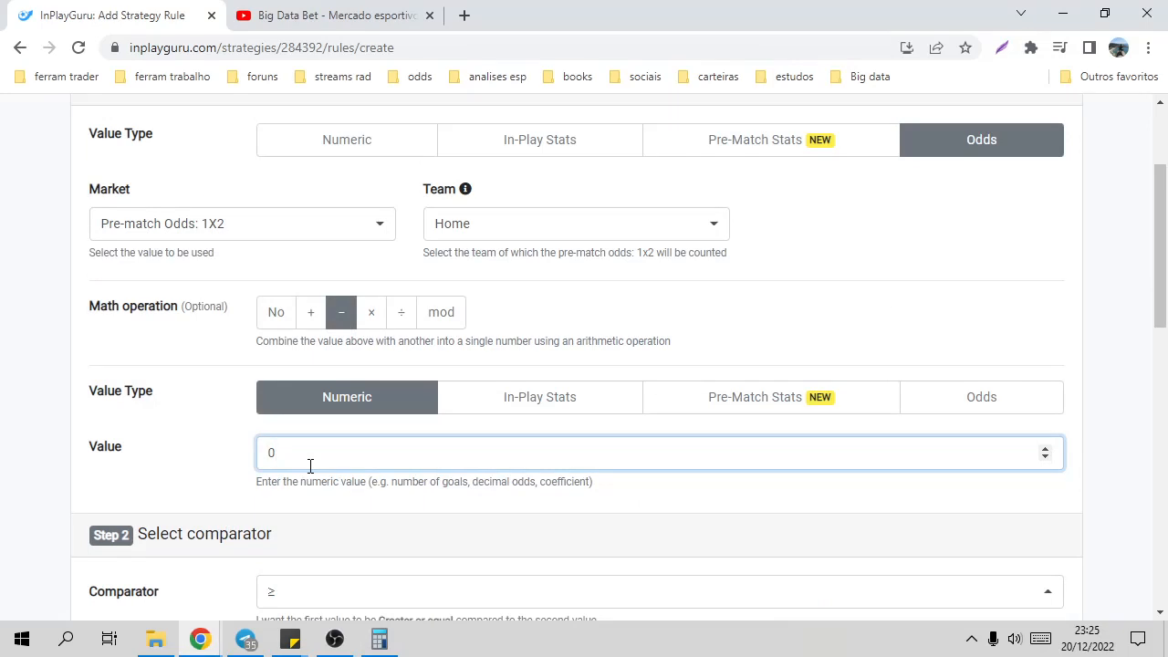
text(,2)
Step: Review the rule preview and the settings of its first value, comparator and second value
drag(1157, 228, 1154, 356)
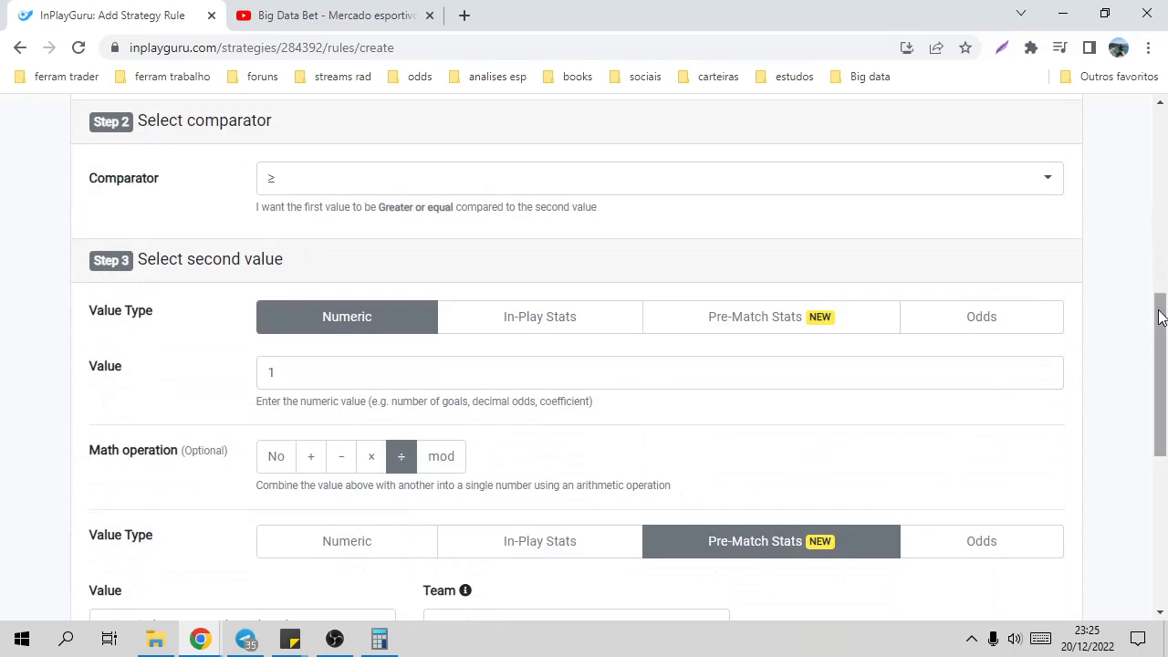
drag(1160, 311, 1160, 383)
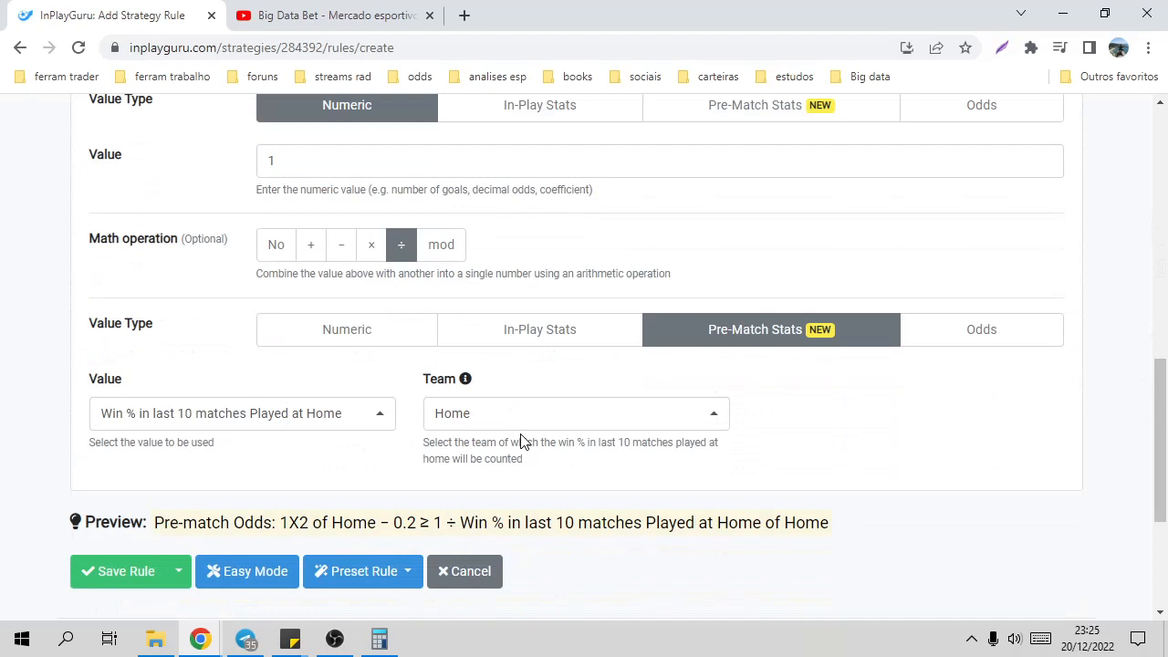
drag(1160, 365, 1160, 235)
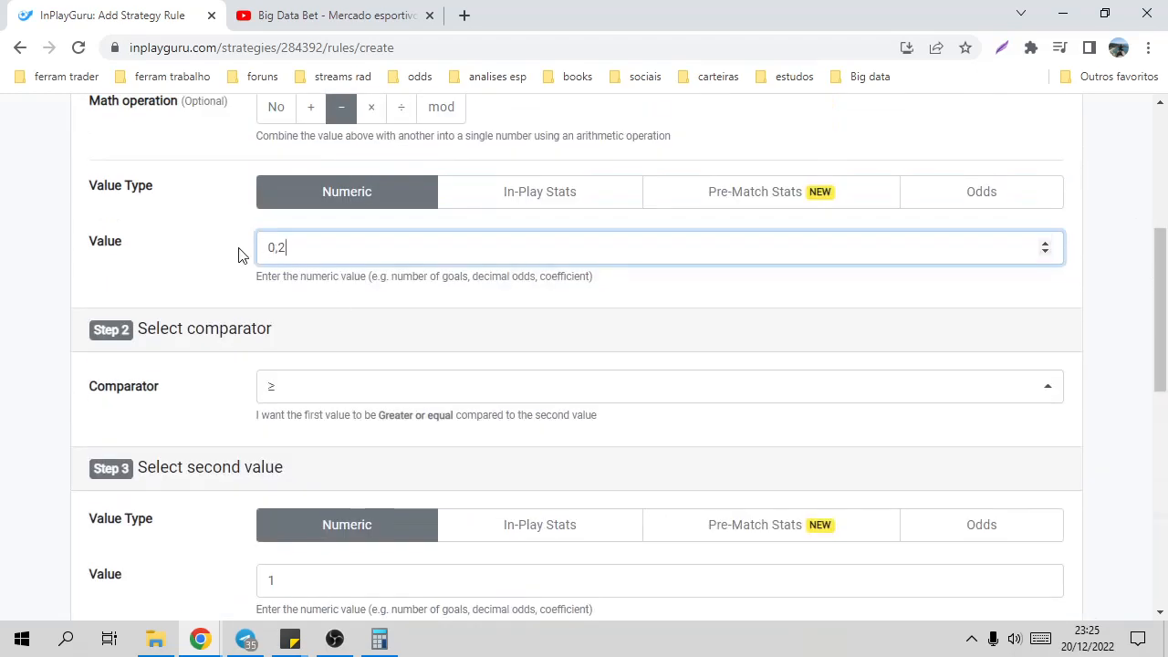
drag(1163, 265, 1161, 199)
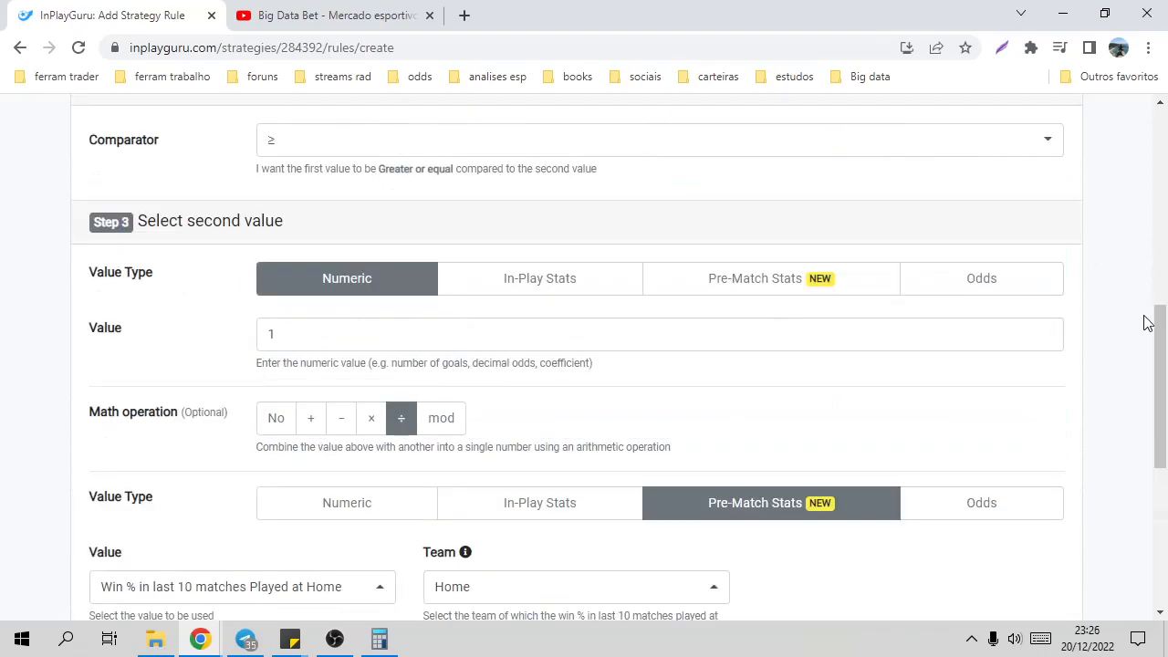
click(1163, 243)
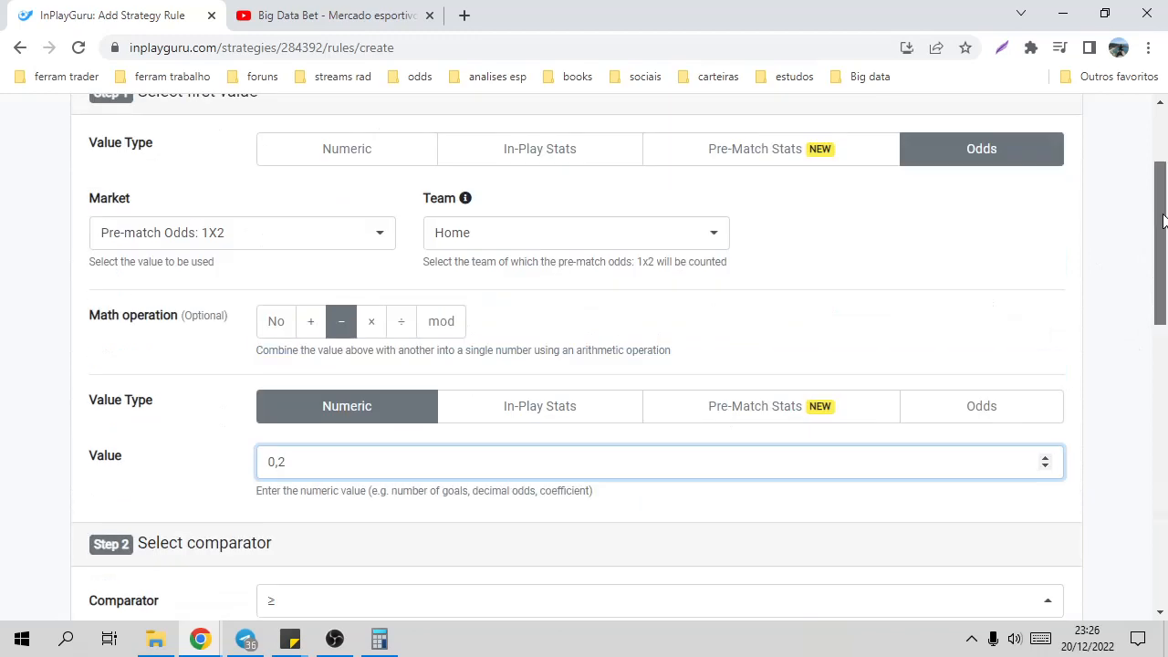
drag(1163, 221, 736, 31)
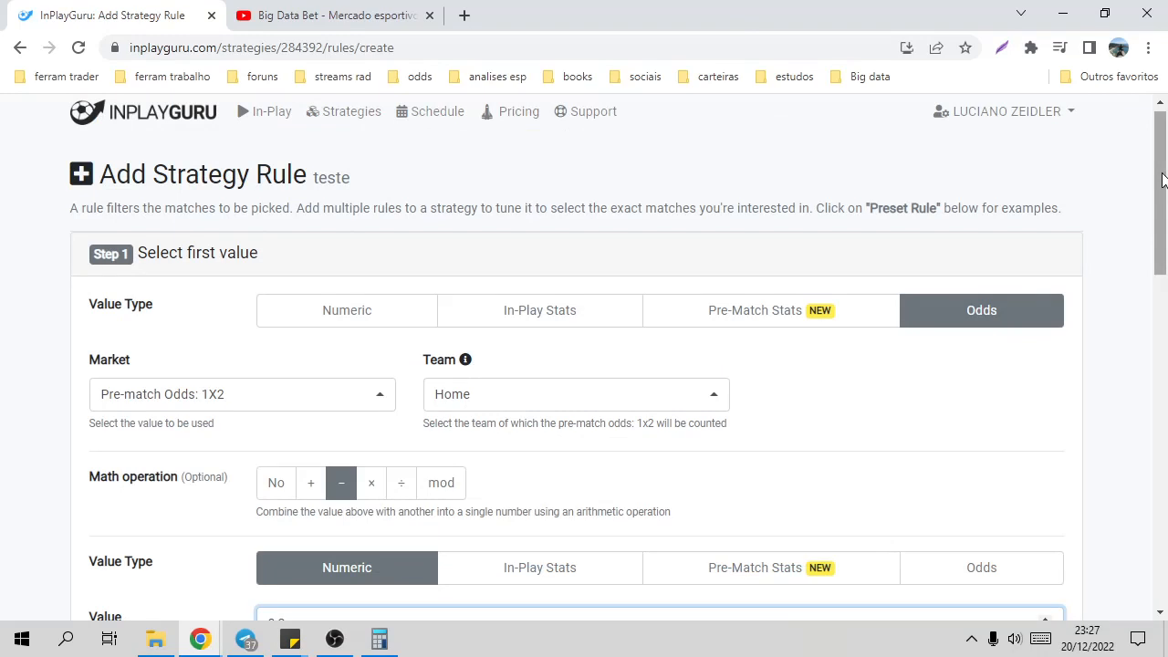
Step: Delete the 0,2 entered as the number subtracted from the Home pre-match odds
drag(1162, 179, 1162, 224)
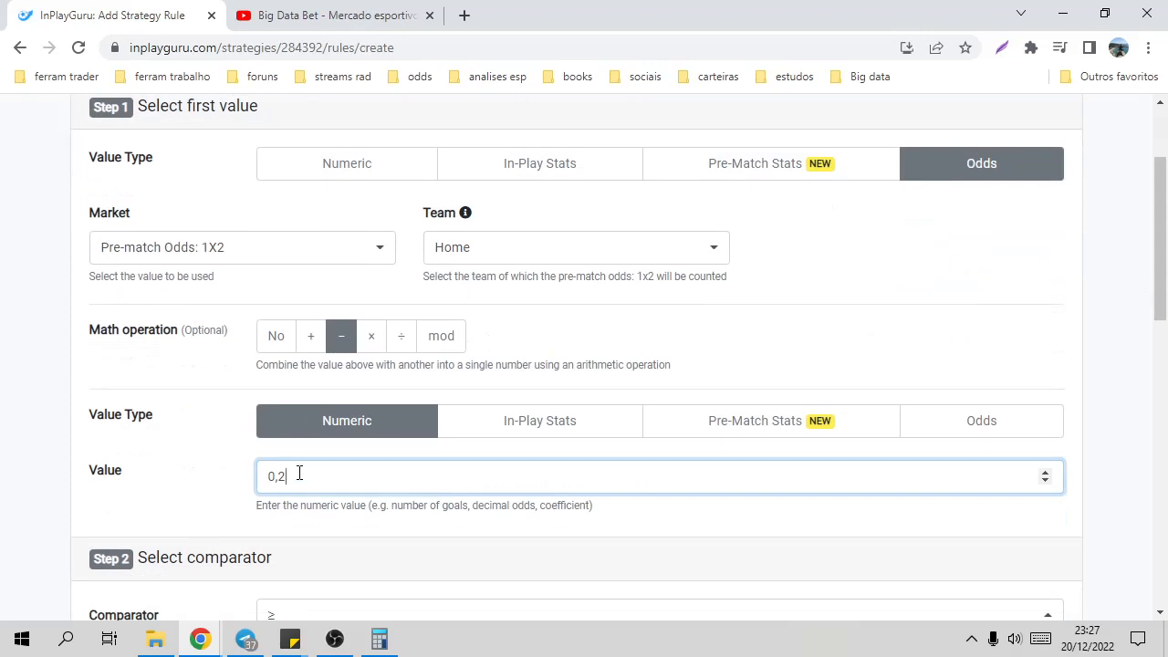
key(BackSpace)
key(BackSpace)
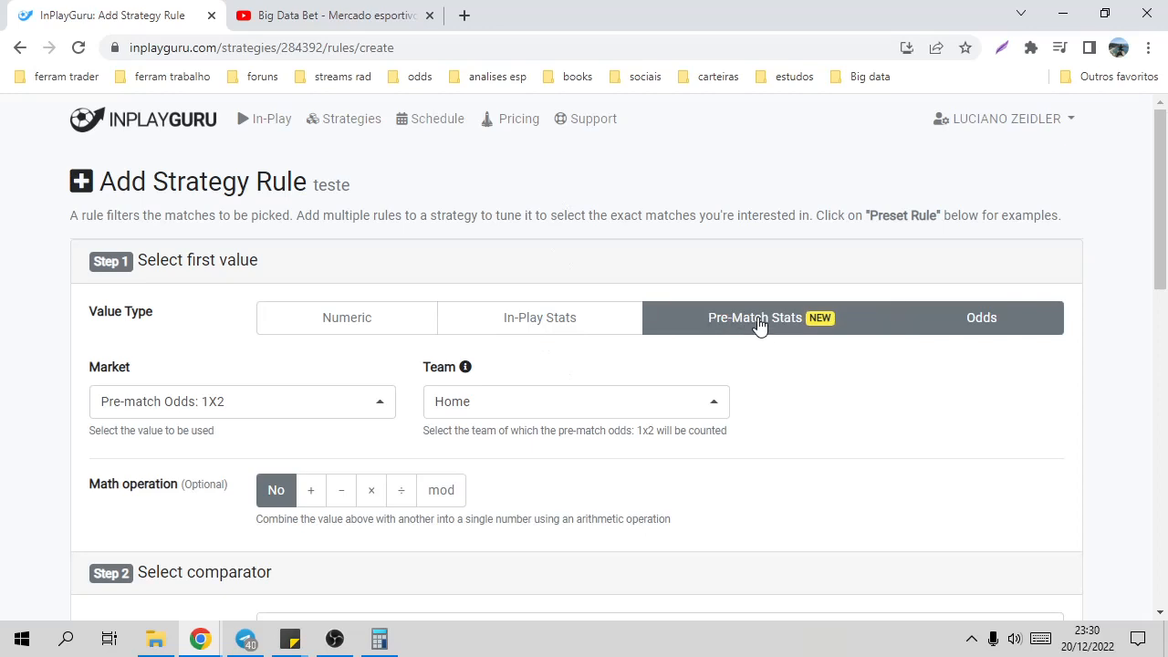
Step: Set the first value to the pre-match stat Avg. Shots On Target For in last 10 matches for the Home team
click(758, 324)
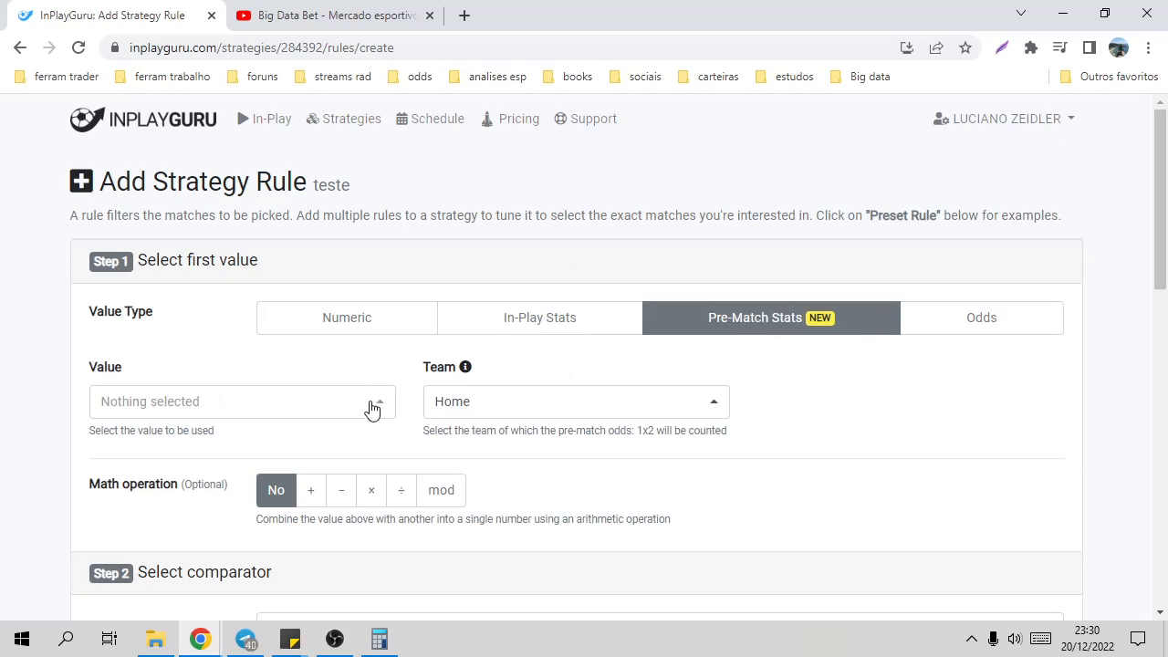
click(379, 408)
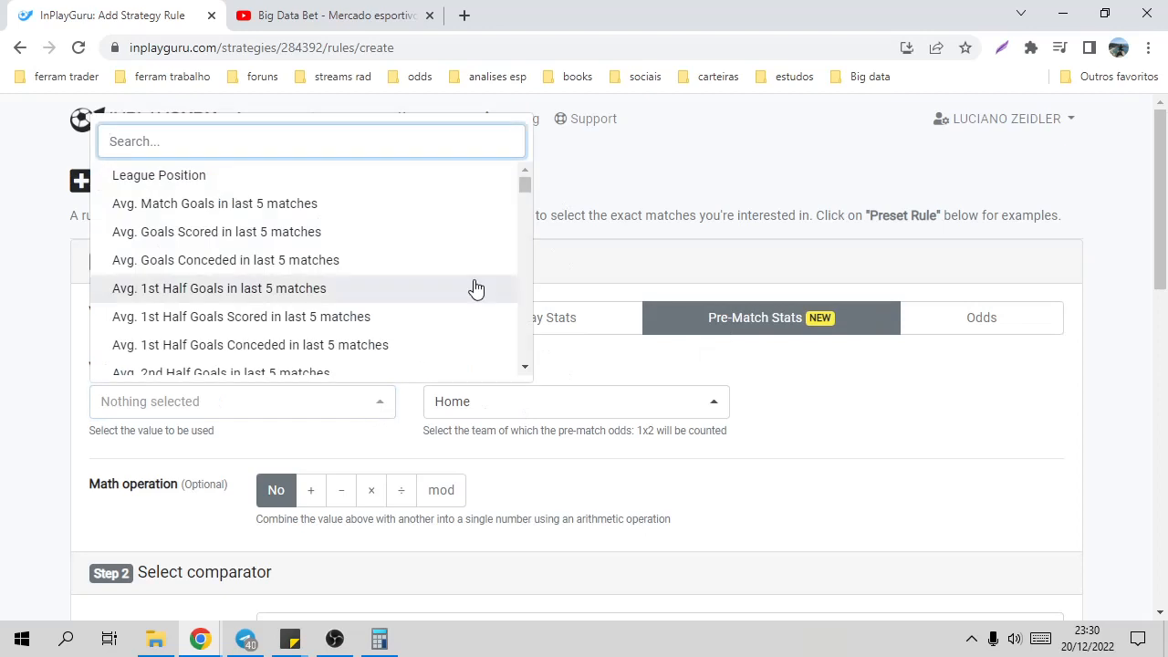
drag(525, 187, 524, 293)
click(529, 169)
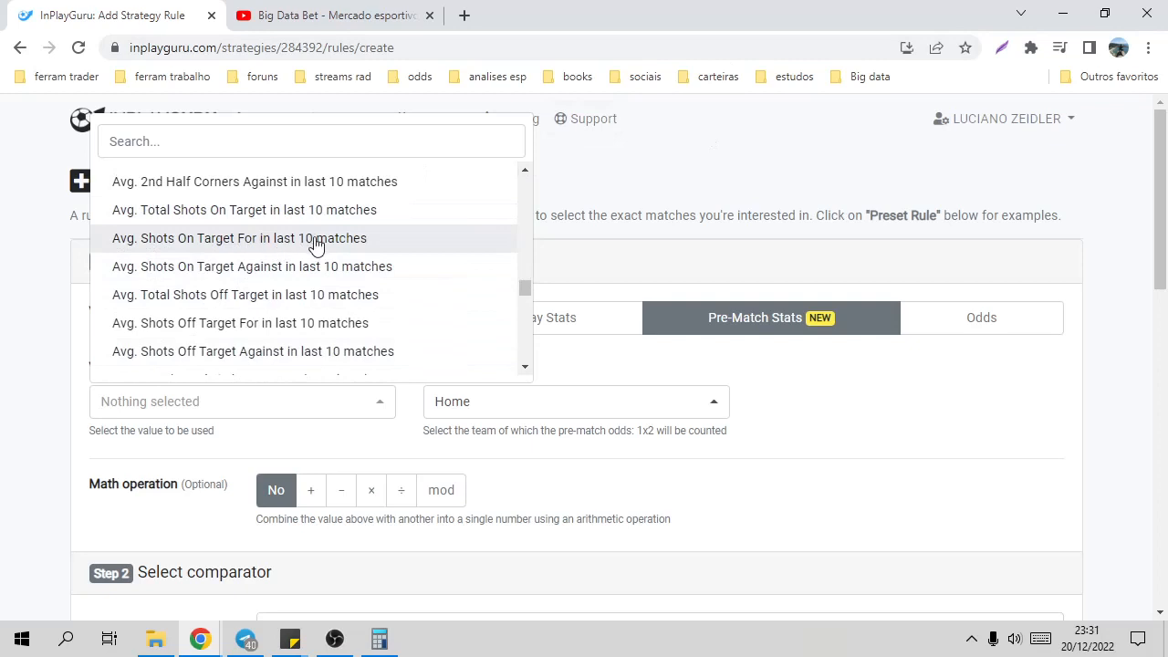
click(246, 239)
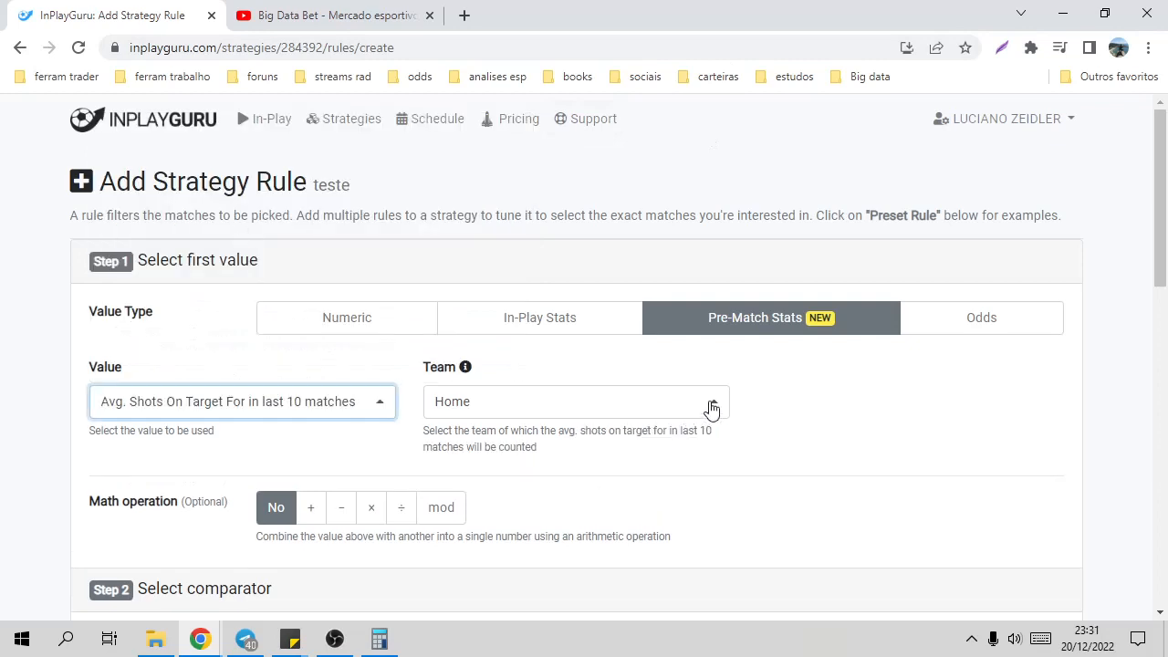
Step: Divide the first value by the pre-match stat Avg. Shots Off Target For in last 10 matches for the Home team
drag(1161, 188, 1150, 289)
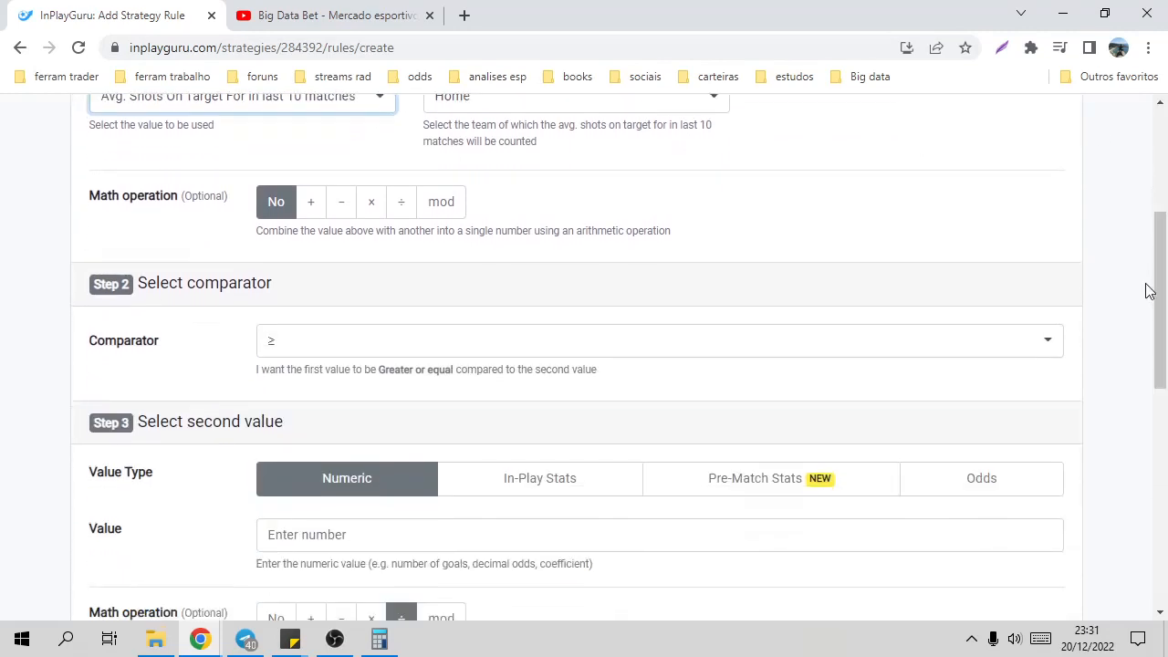
click(400, 203)
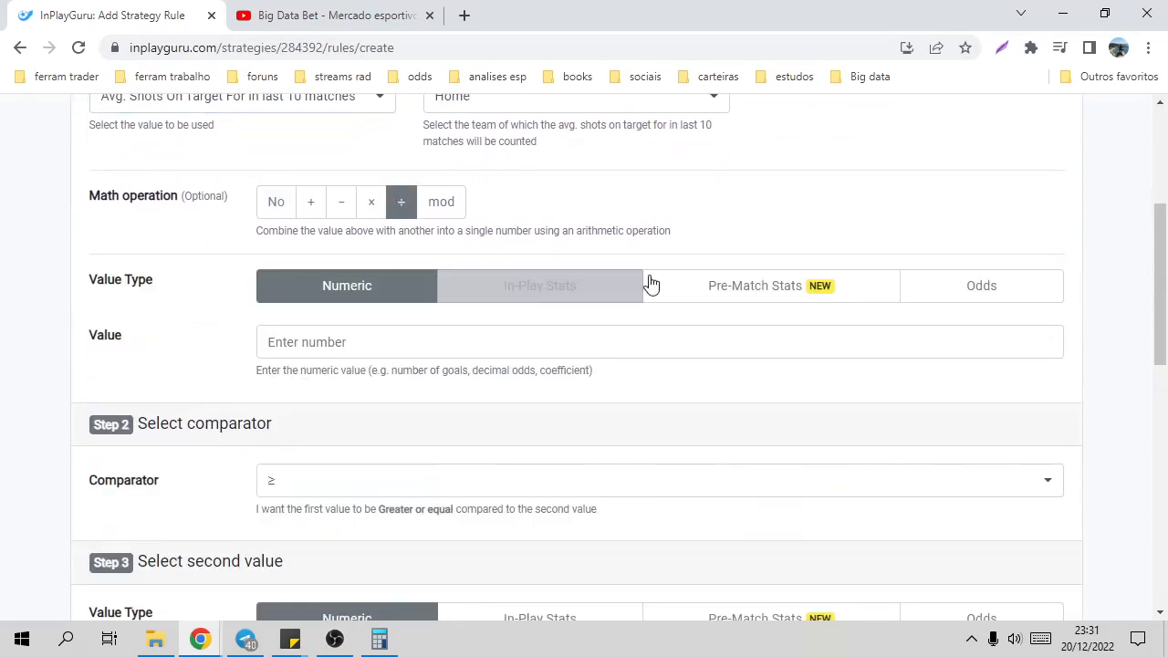
click(763, 288)
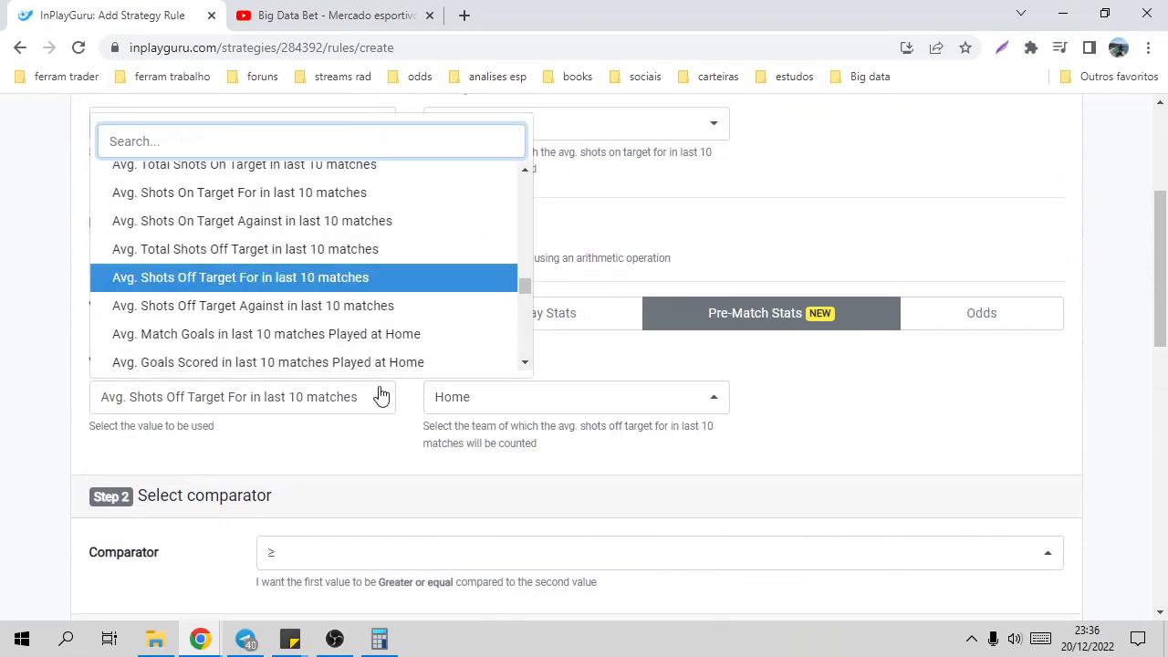
click(338, 283)
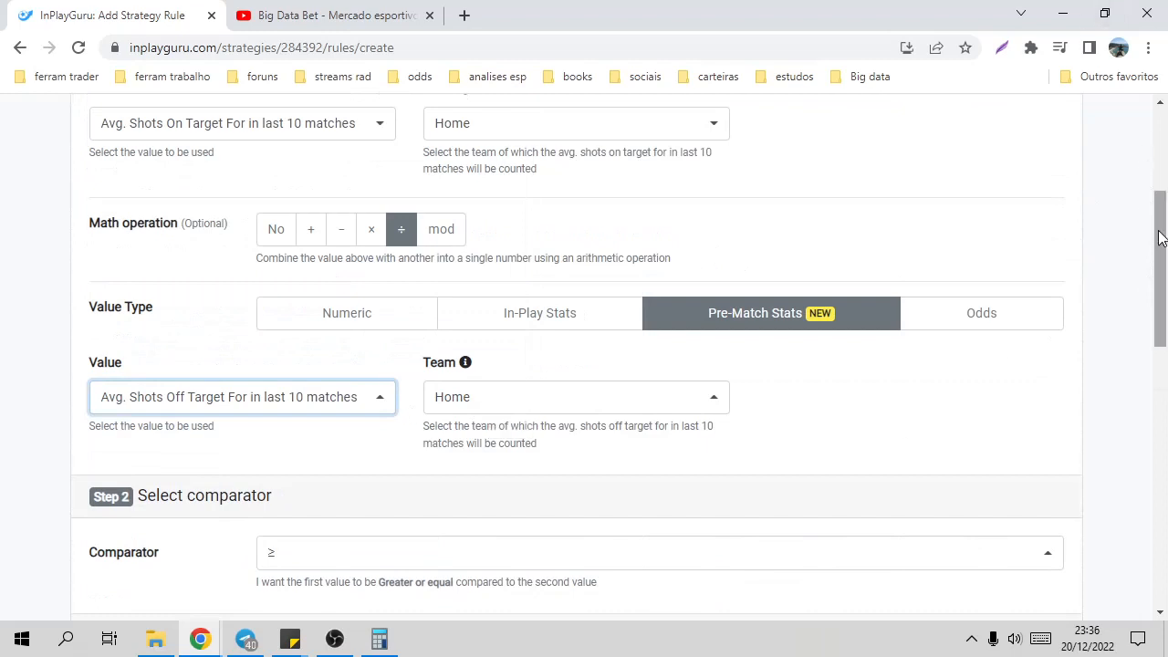
Step: Enter 1,5 as the numeric second value of the rule
drag(1160, 231, 1160, 233)
drag(1160, 292, 1147, 370)
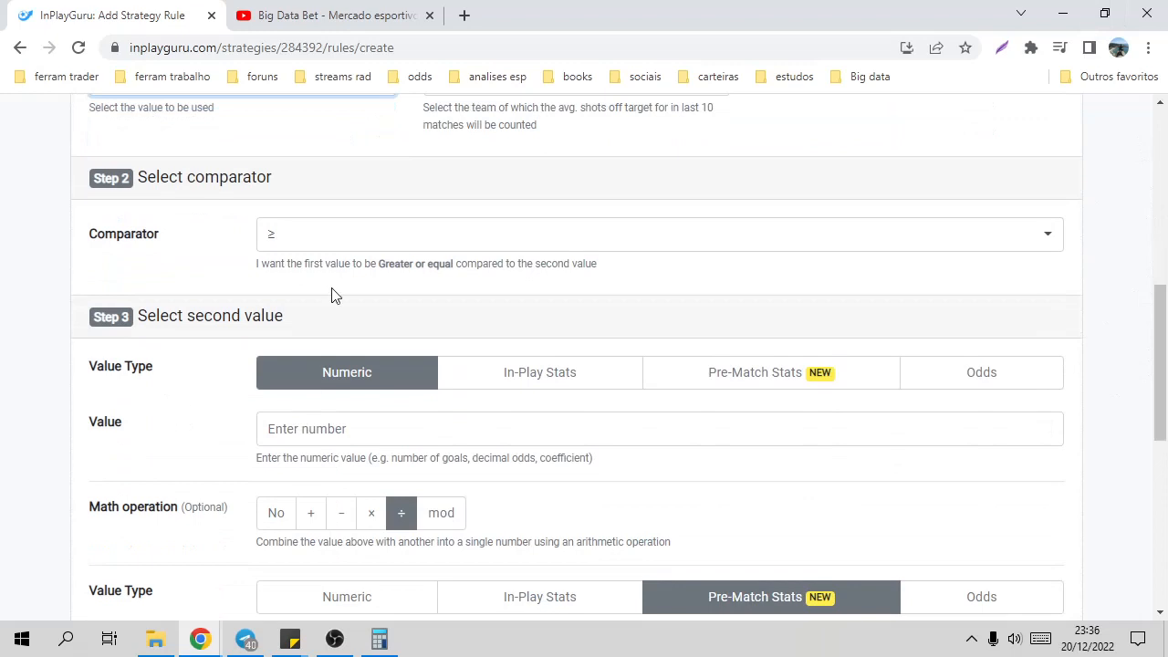
click(311, 435)
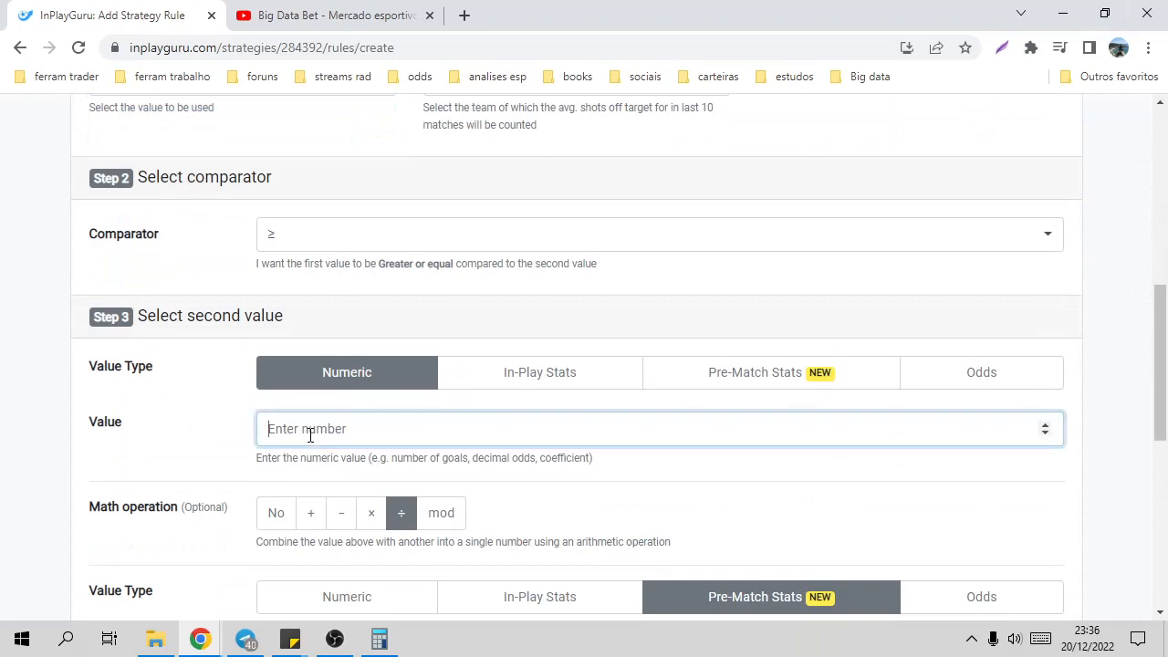
text(1,5)
click(242, 404)
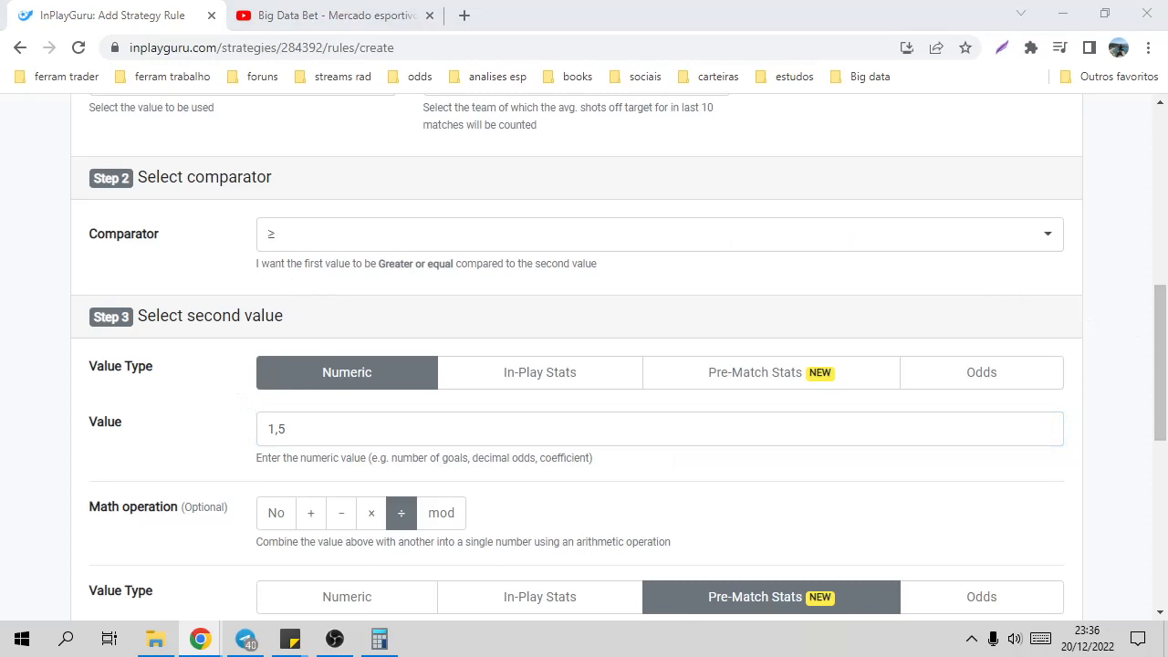
Step: Bring up the calculator over the first value's settings, calculate 2,5 ÷ 3 and highlight the leading digits of the result
drag(1163, 307, 1147, 196)
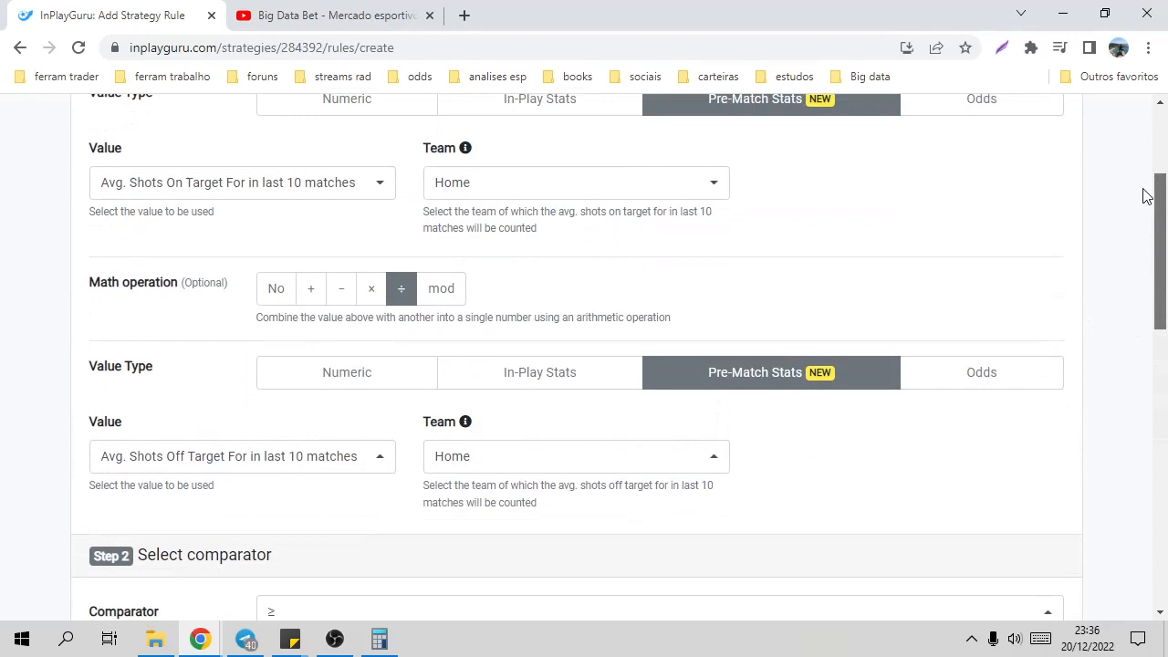
click(380, 642)
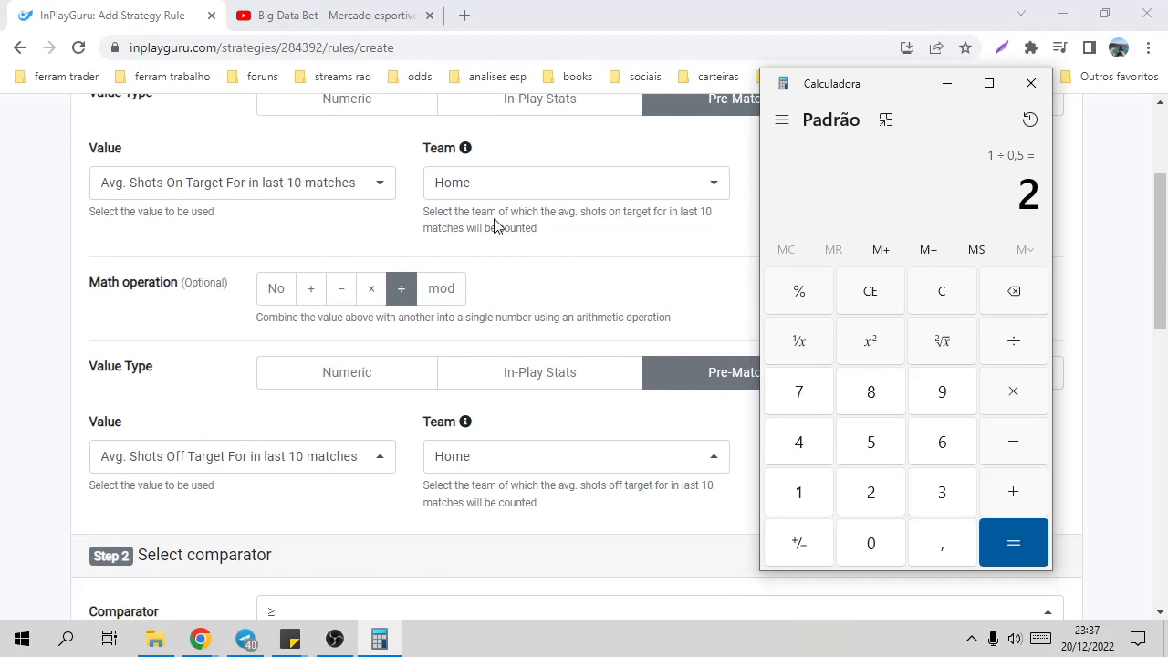
click(938, 290)
click(876, 493)
click(934, 542)
click(872, 443)
click(1000, 336)
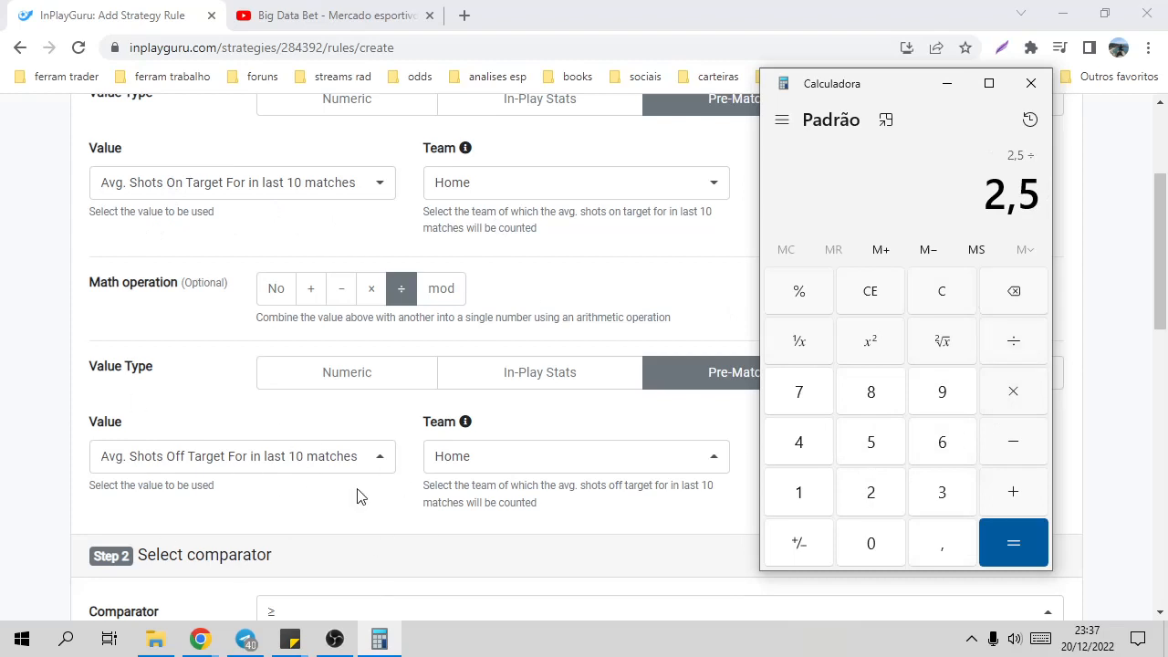
click(955, 502)
click(1011, 546)
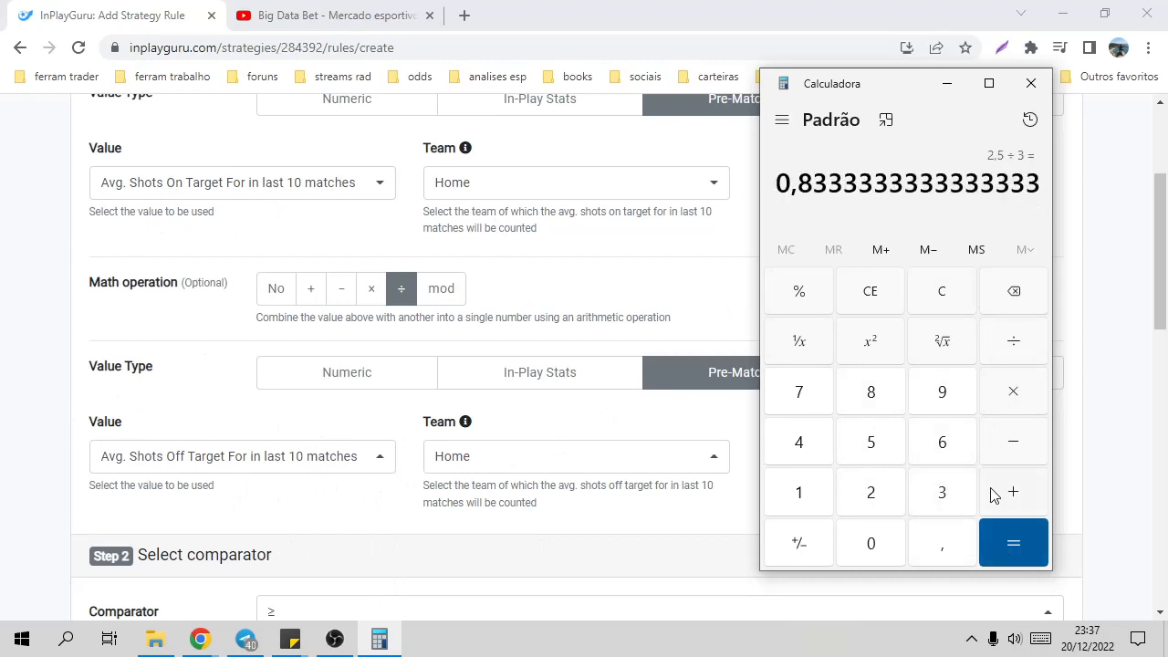
drag(777, 185, 820, 189)
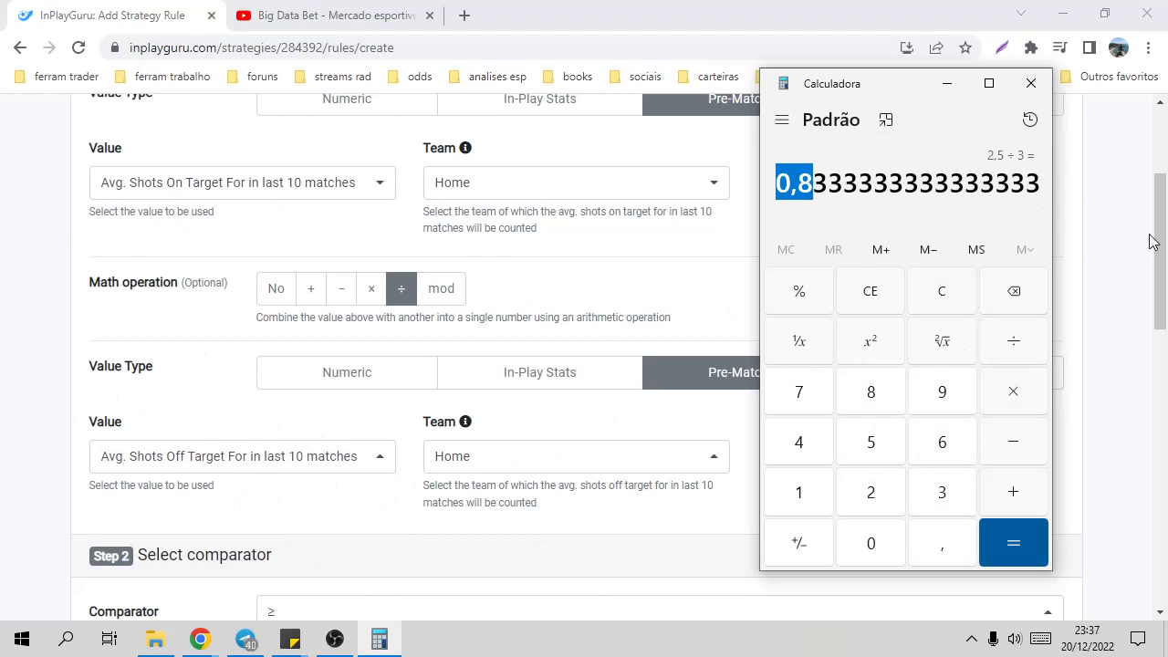
Step: Show the comparator and second value, calculate 6 ÷ 4 in the calculator and highlight the result
drag(1161, 208, 1163, 219)
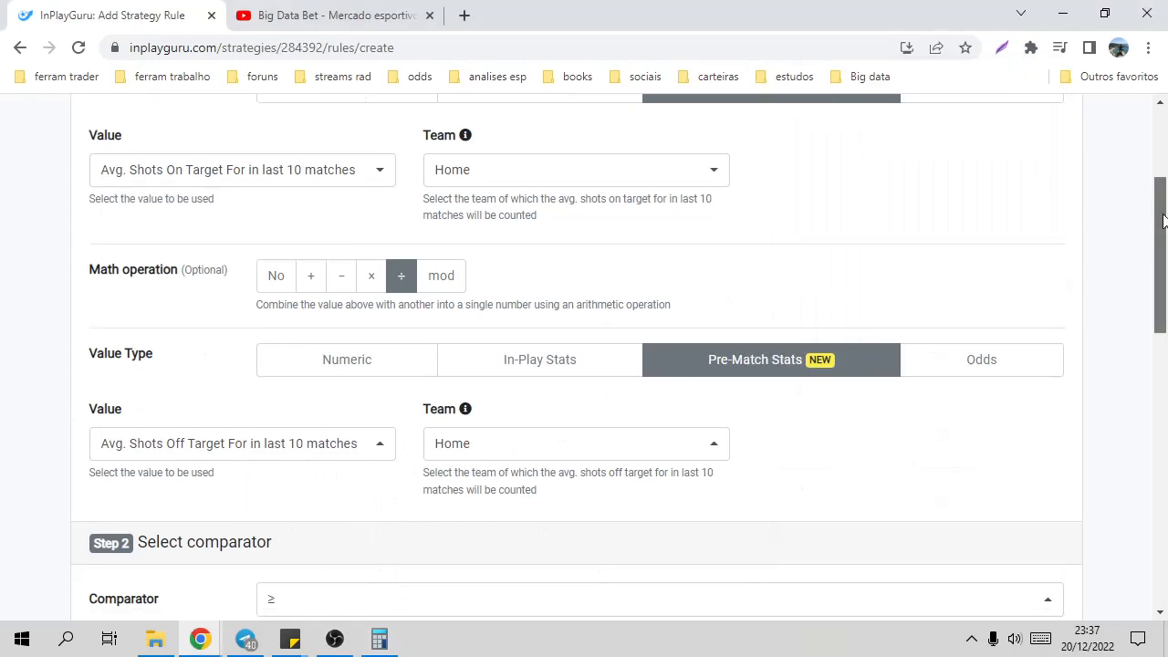
scroll(1163, 219, down, 3)
click(381, 641)
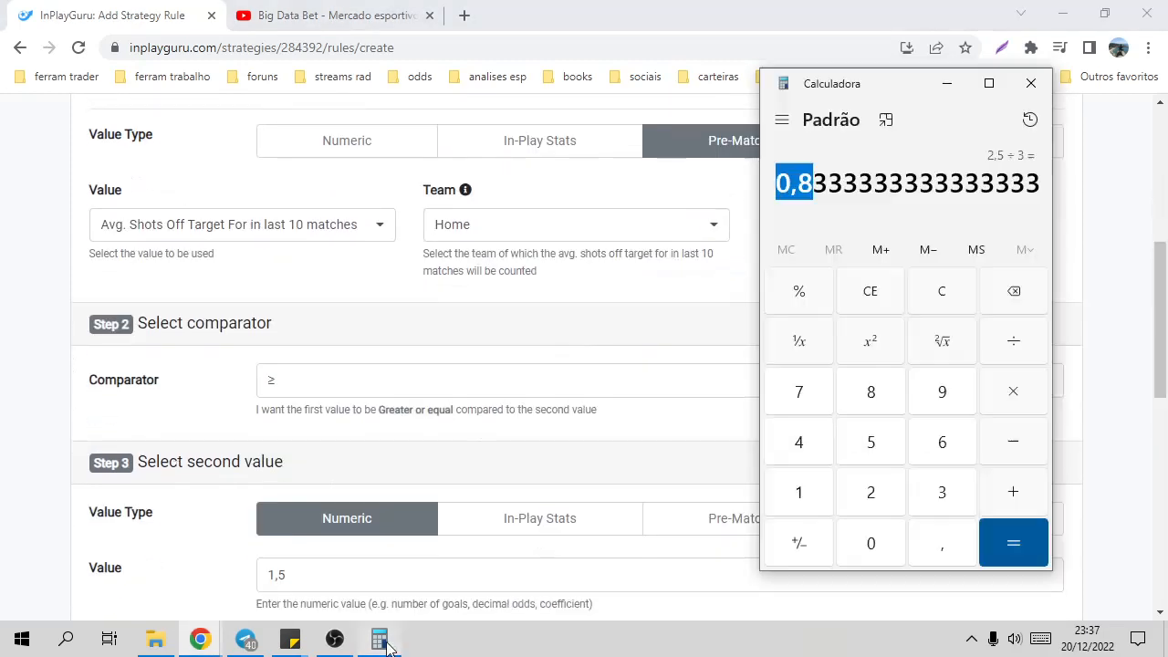
click(937, 294)
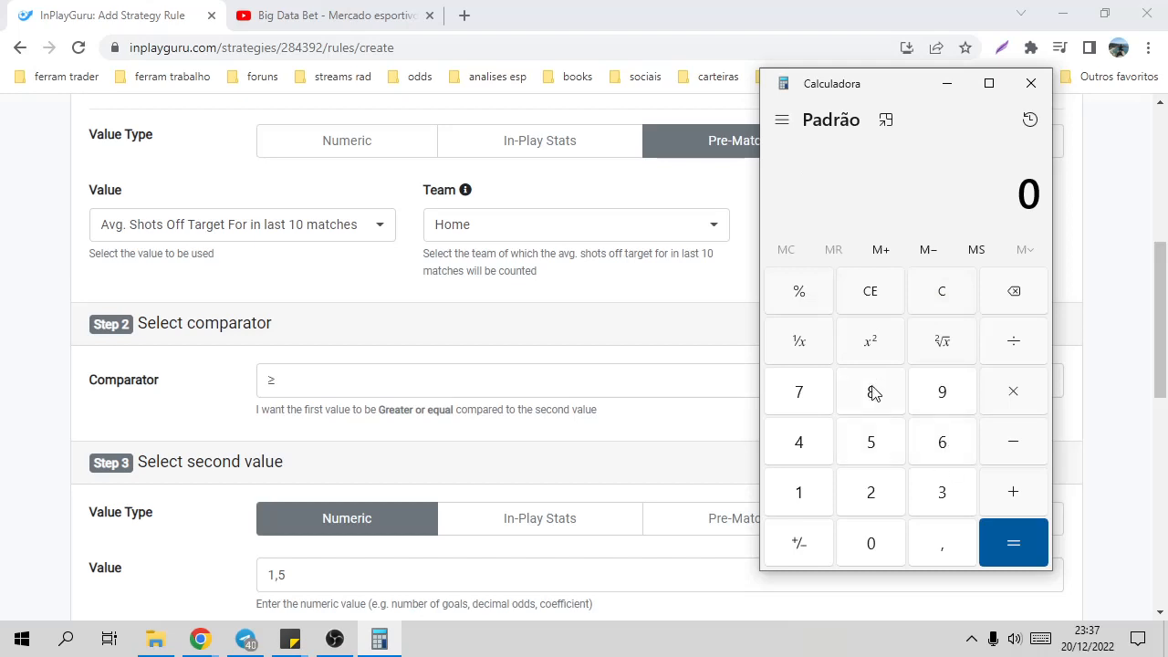
click(939, 448)
click(801, 447)
click(1011, 548)
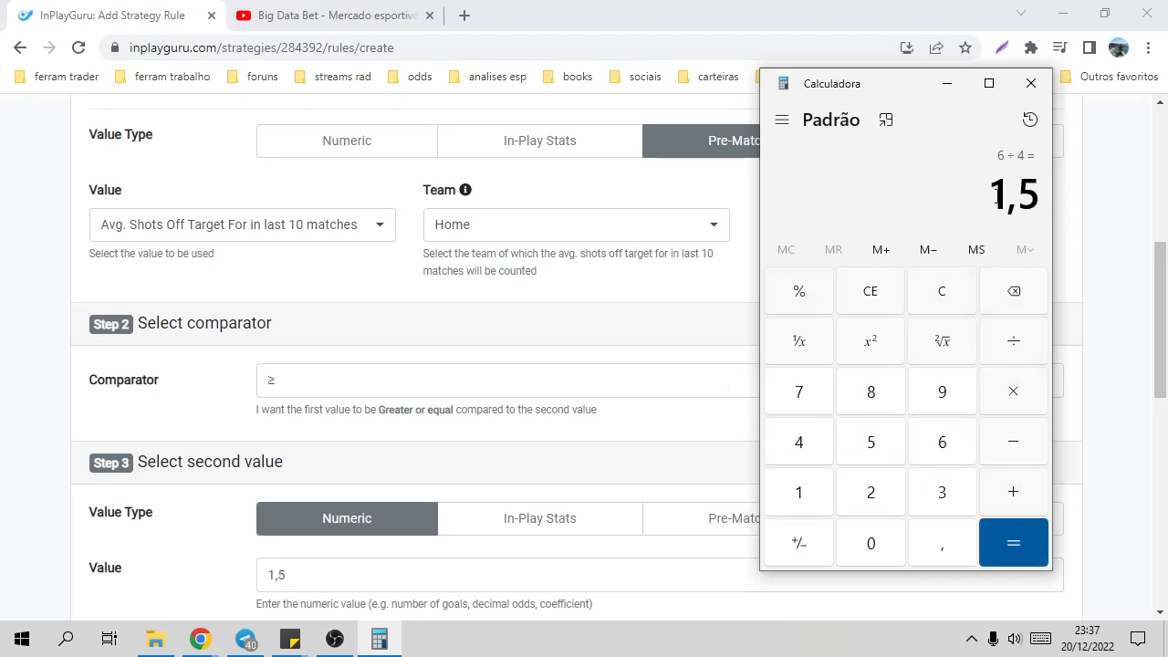
drag(989, 192, 1050, 201)
Step: Compare the calculator result with the rule's second value, clear the calculator and return to the rule form
drag(1154, 308, 1155, 369)
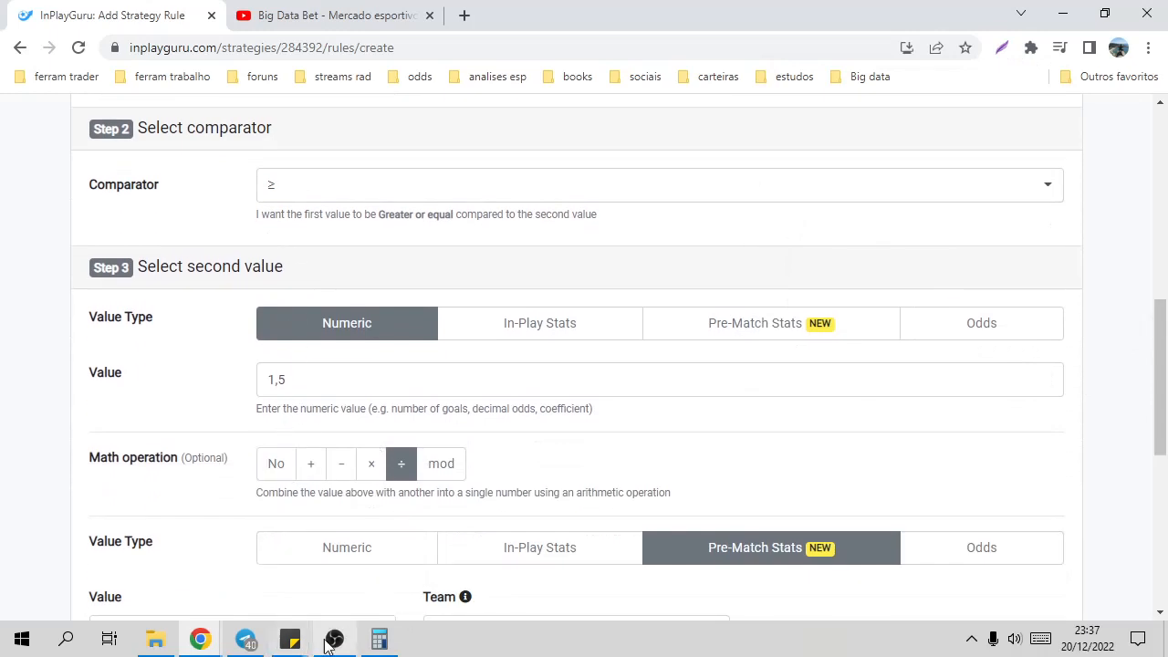
click(379, 639)
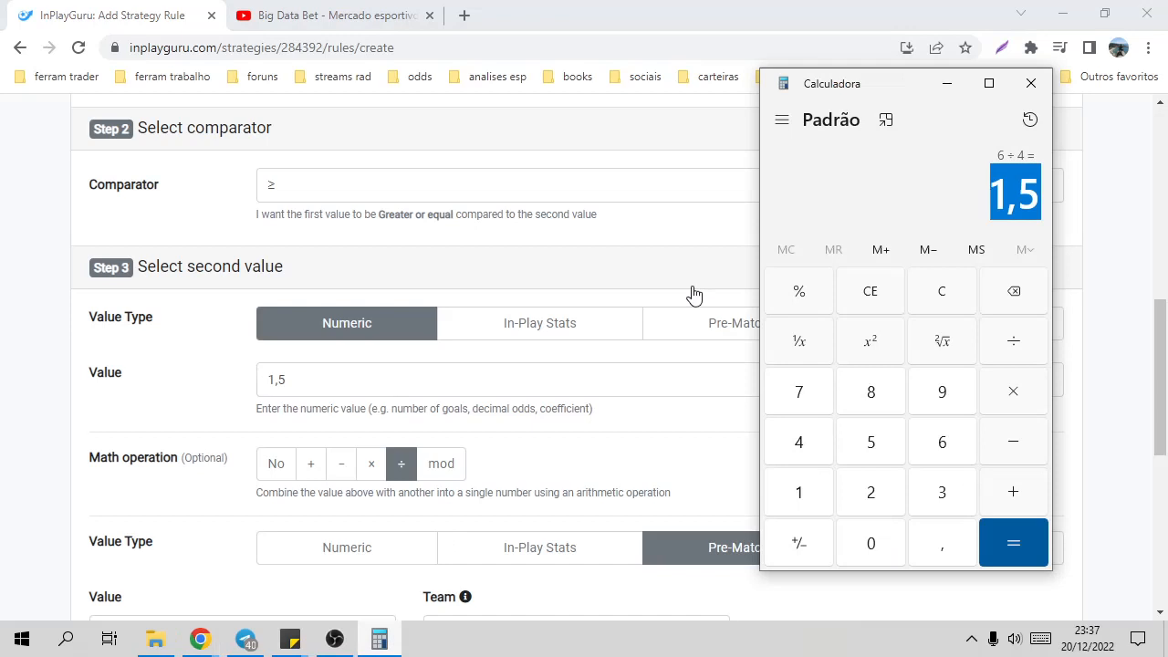
click(999, 155)
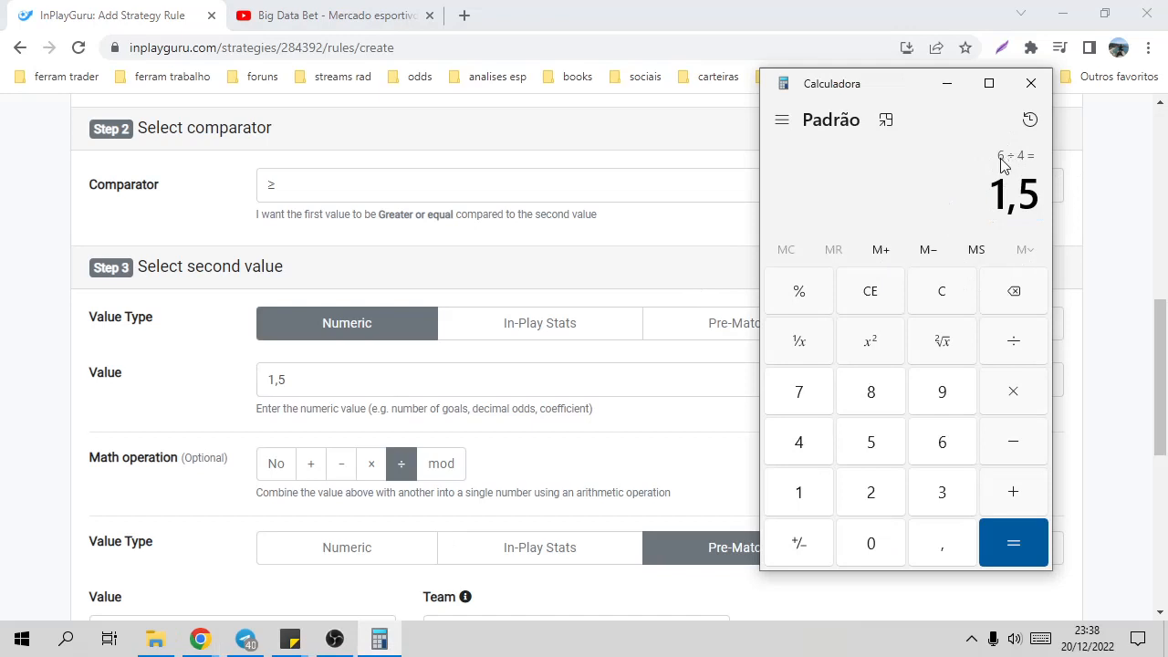
click(916, 303)
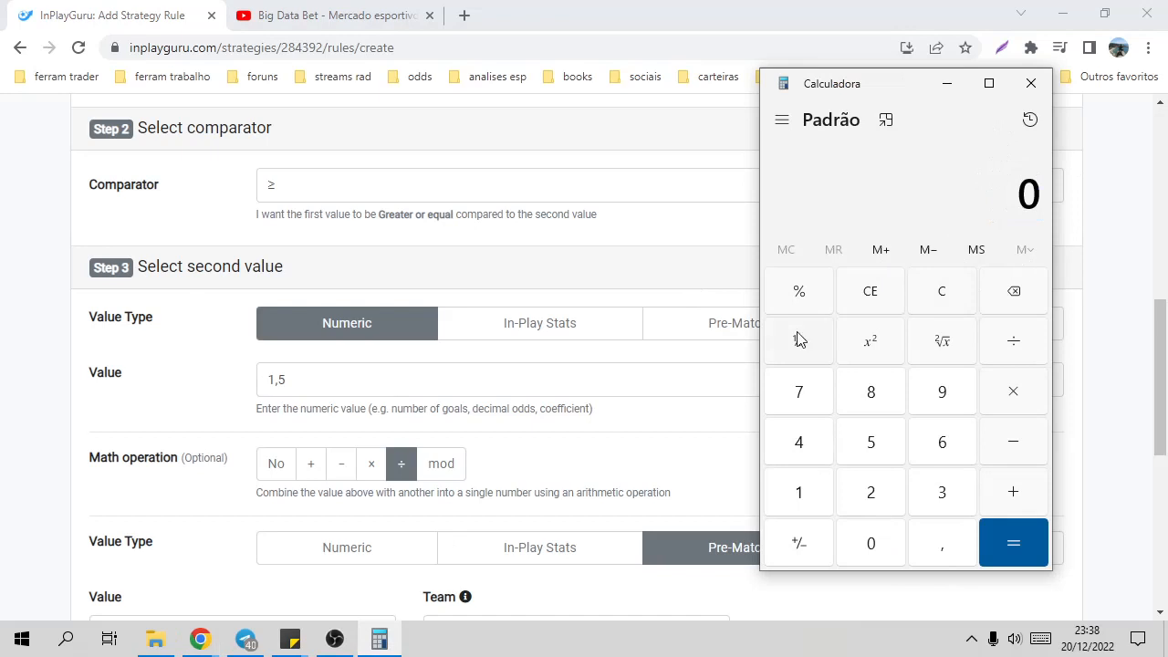
click(204, 472)
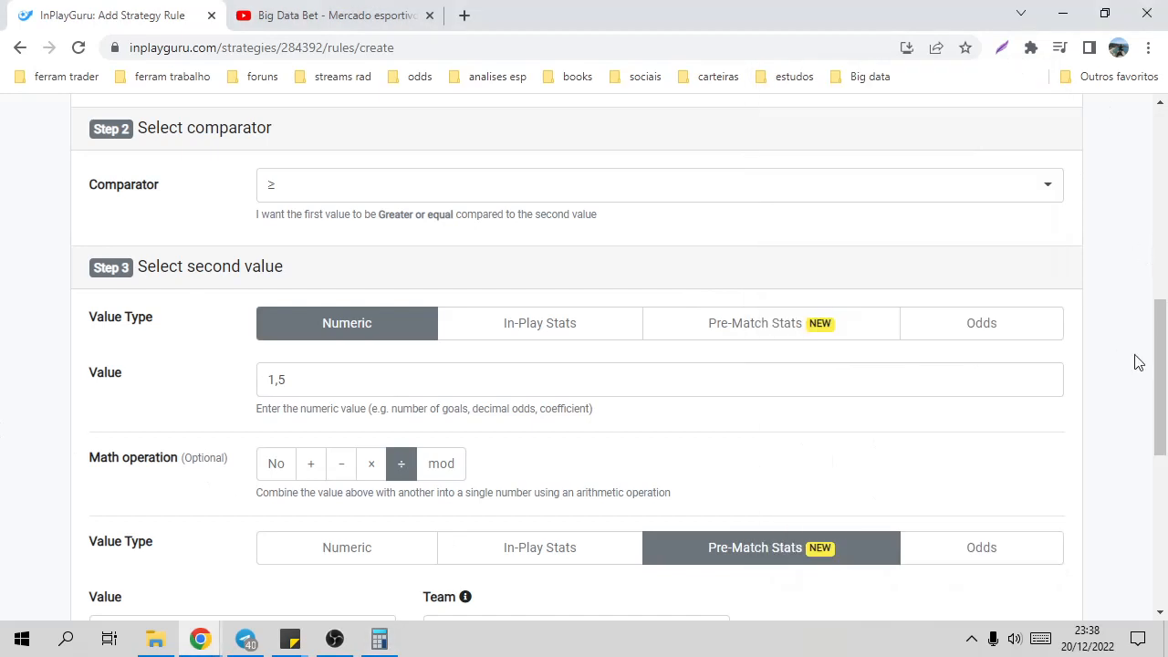
Step: Change the numeric second value of the rule to 2
scroll(1156, 338, up, 1)
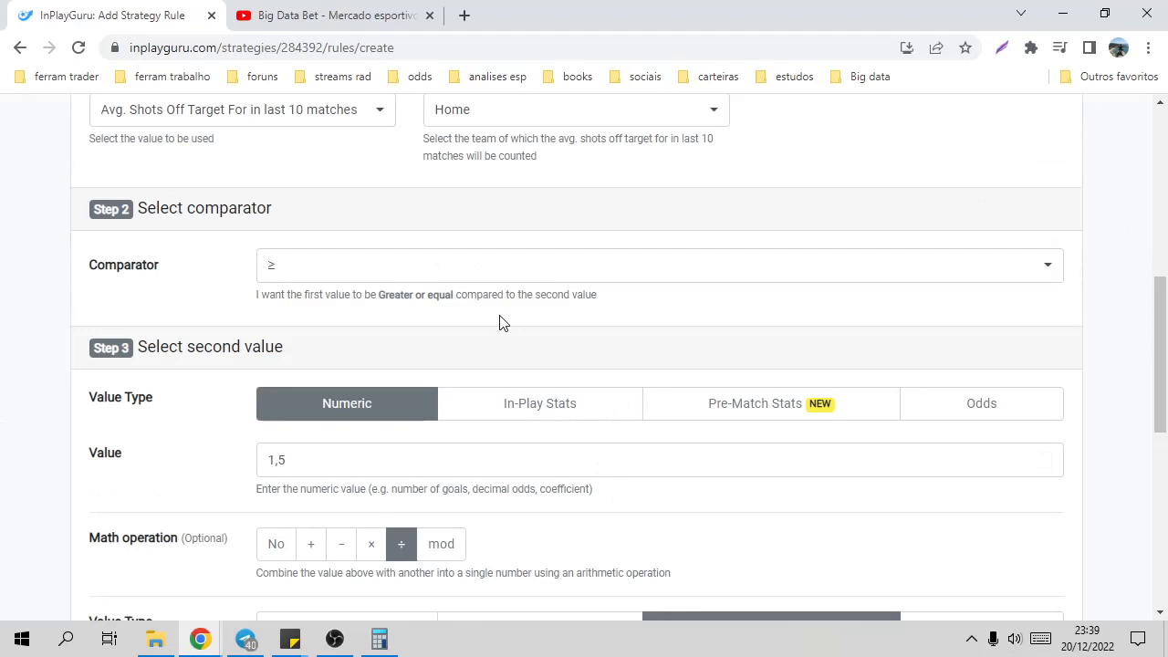
click(288, 461)
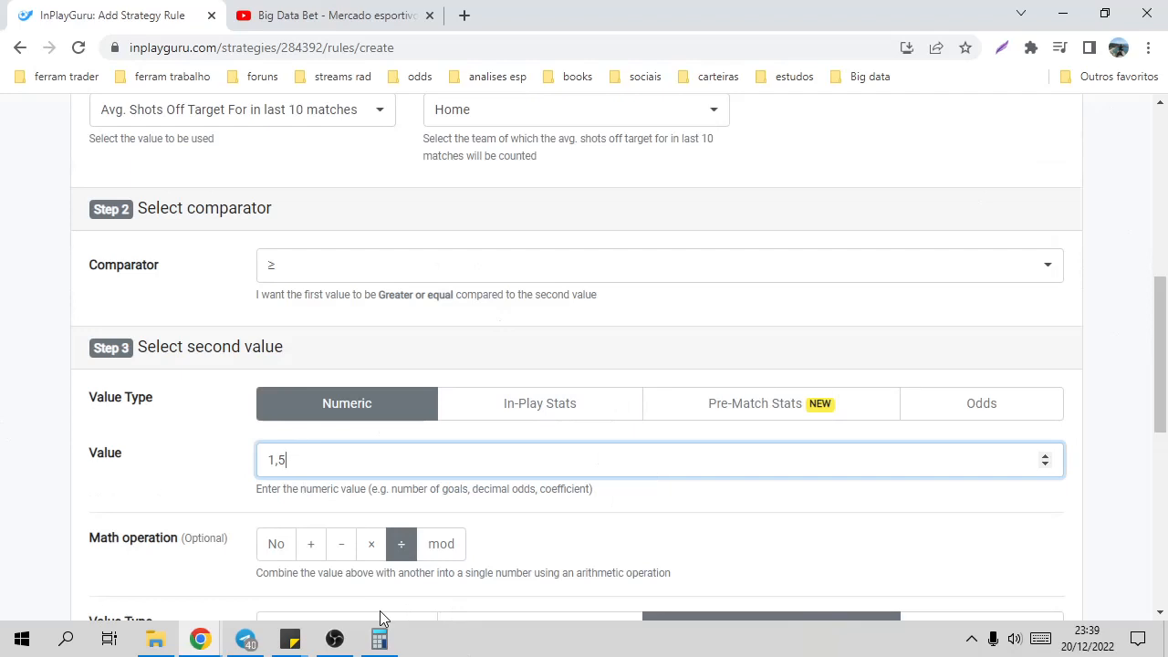
key(BackSpace)
text(2)
Step: Calculate 6 ÷ 3 in the calculator and return to the second value's number field in the rule form
click(379, 639)
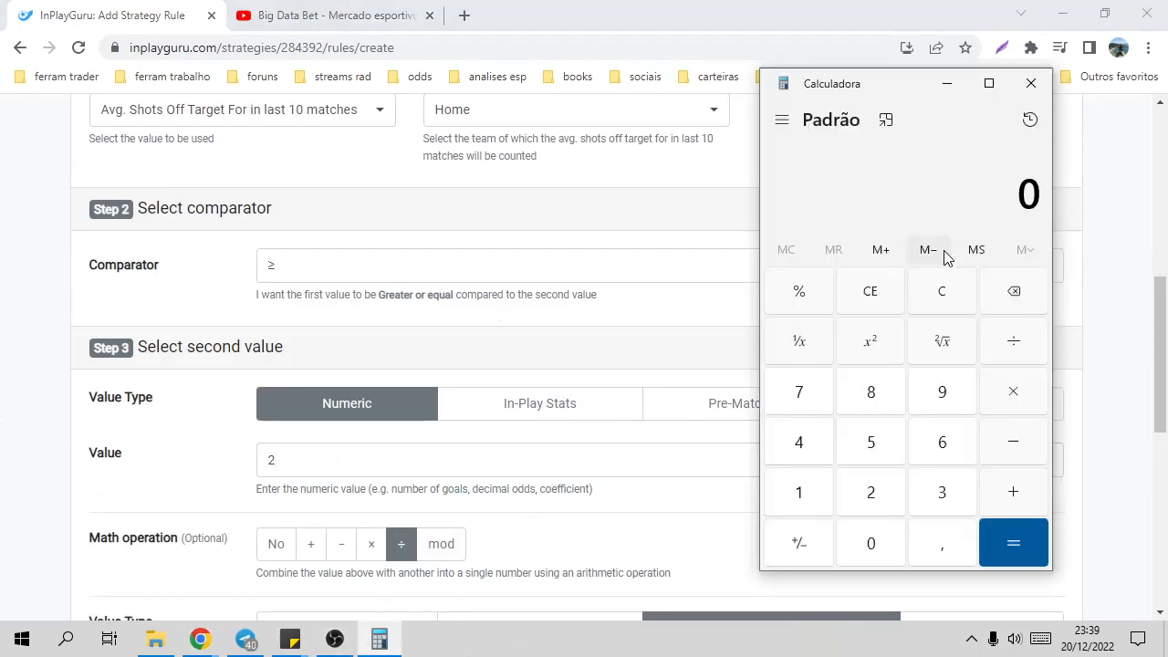
click(941, 452)
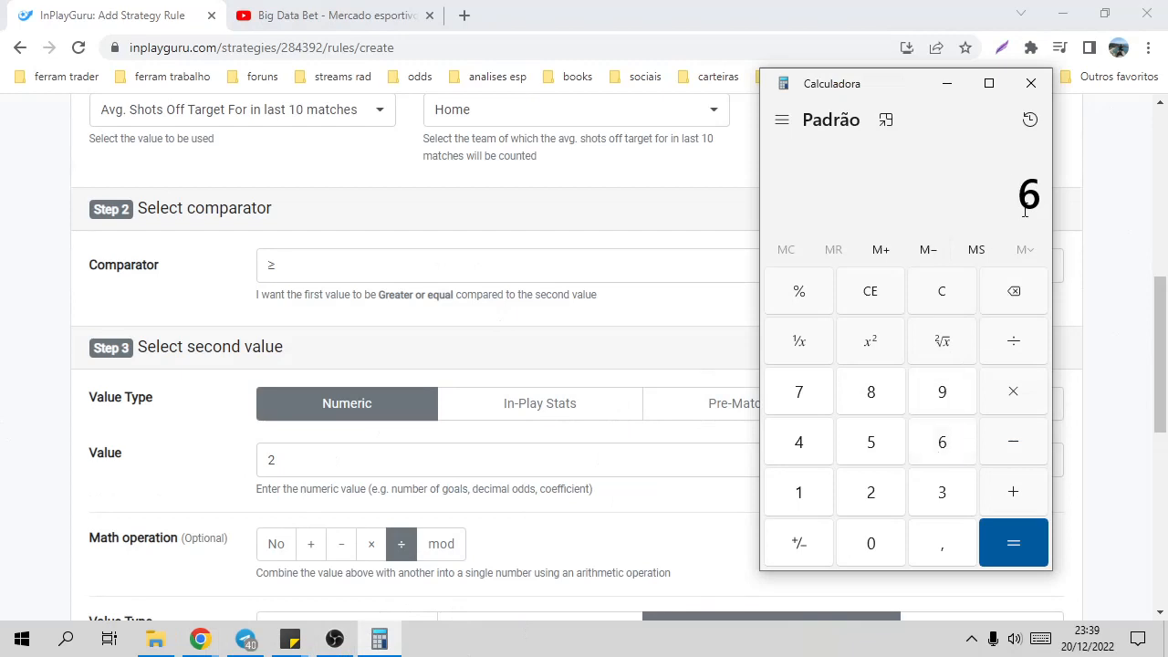
click(1013, 340)
click(939, 493)
click(1004, 548)
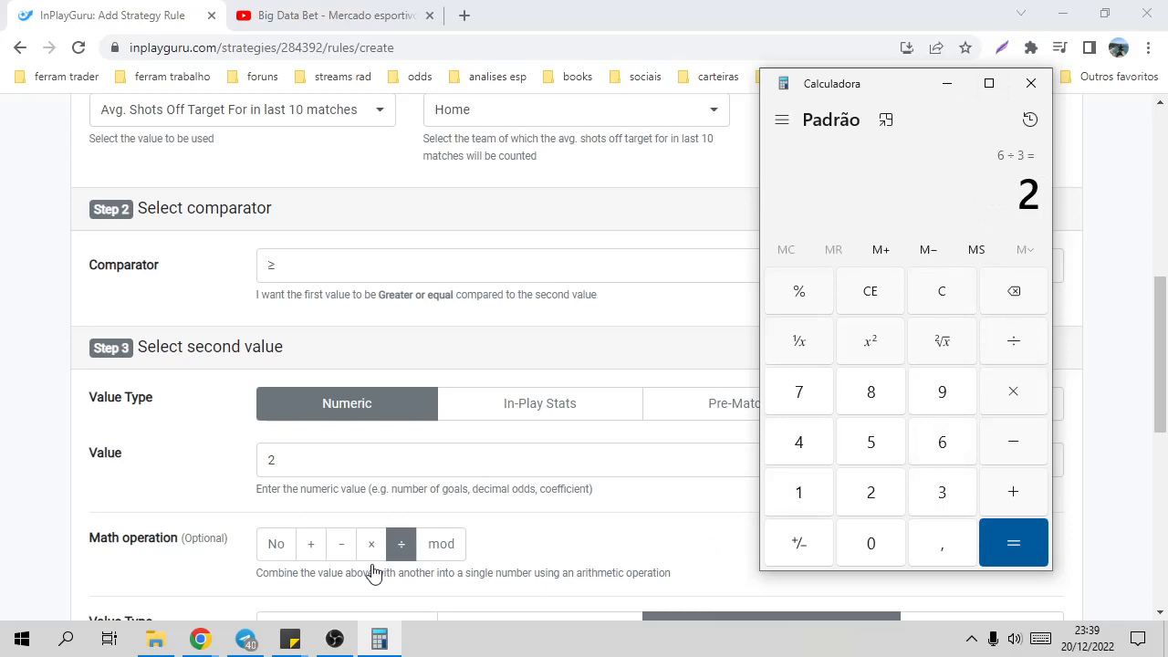
click(278, 460)
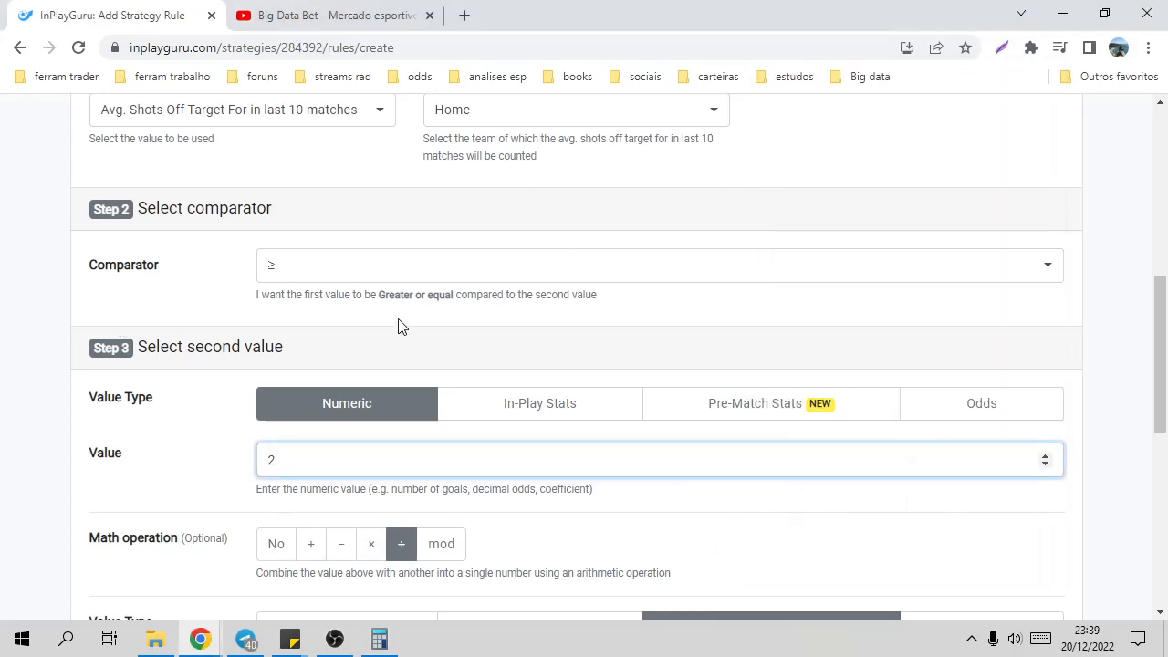
Step: Review the rule's first value with its division operation and check the open sticky notes windows
scroll(1153, 130, up, 7)
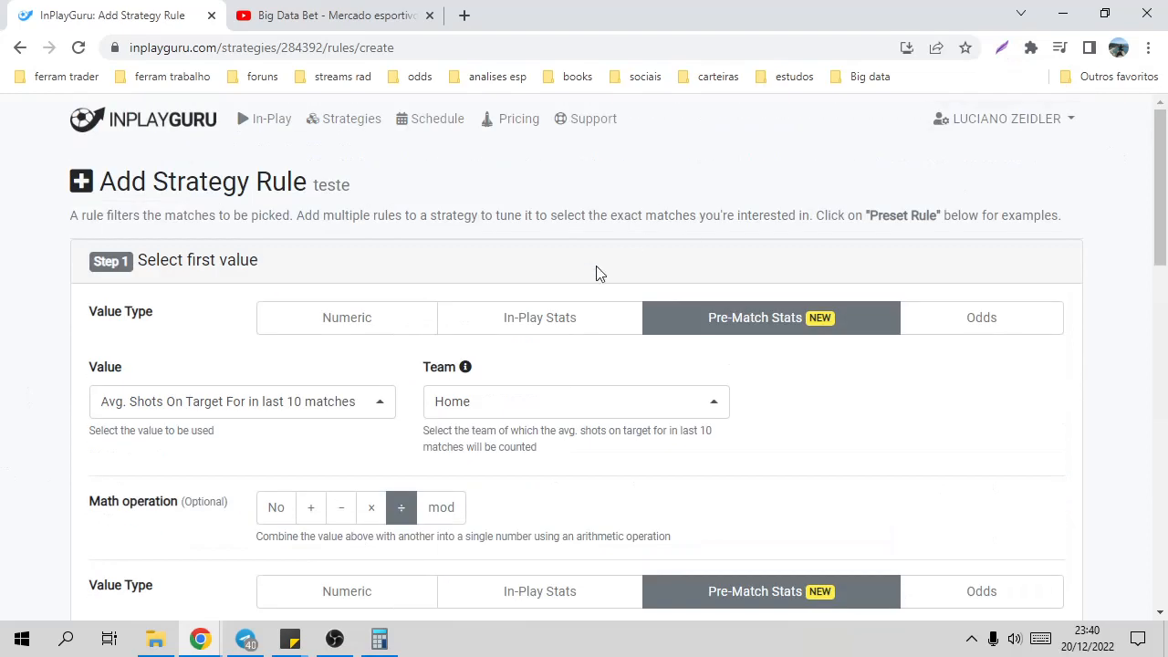
click(290, 639)
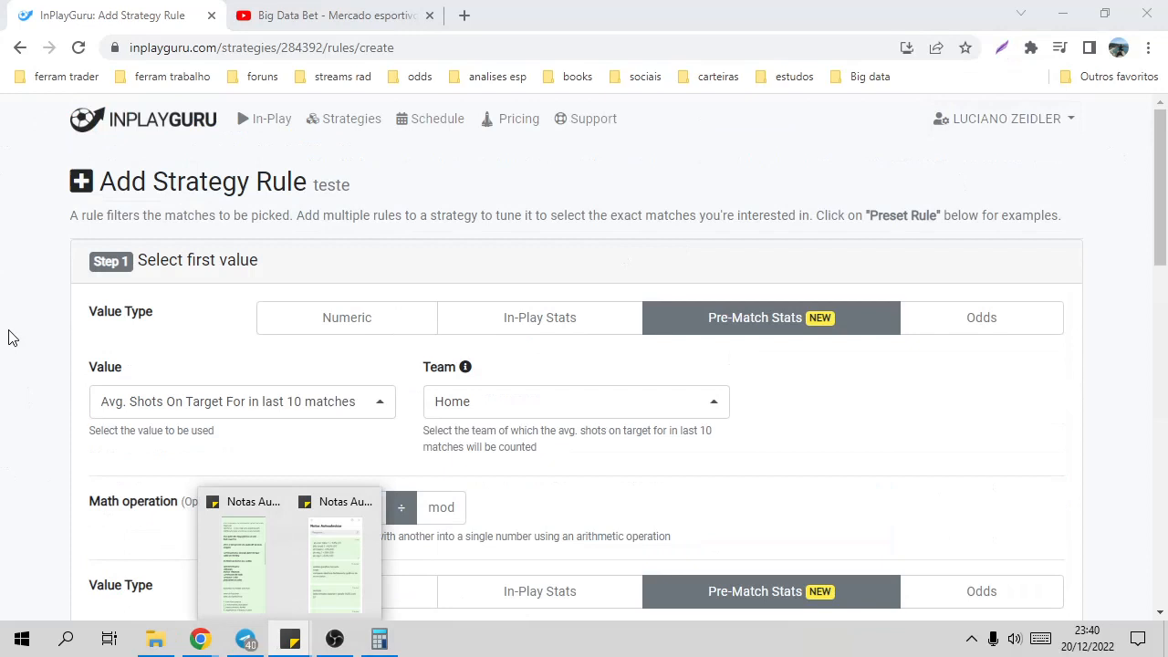
click(653, 7)
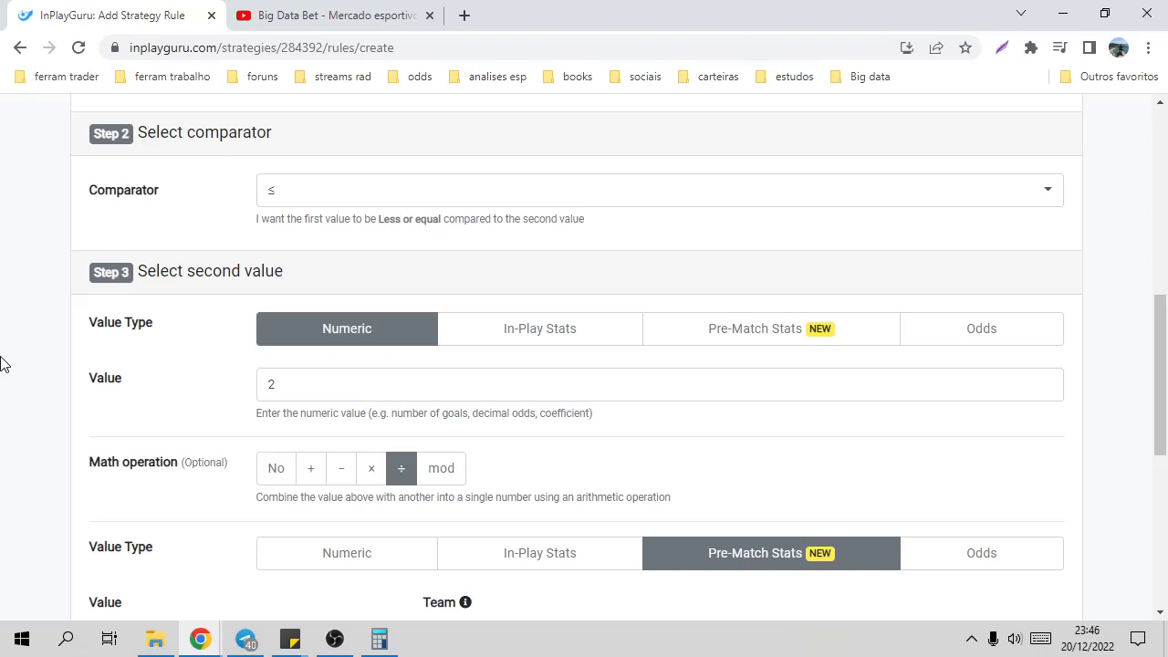
Step: Configure the first value as the home team's in-play Momentum multiplied by an Odds value
drag(1162, 348, 1147, 183)
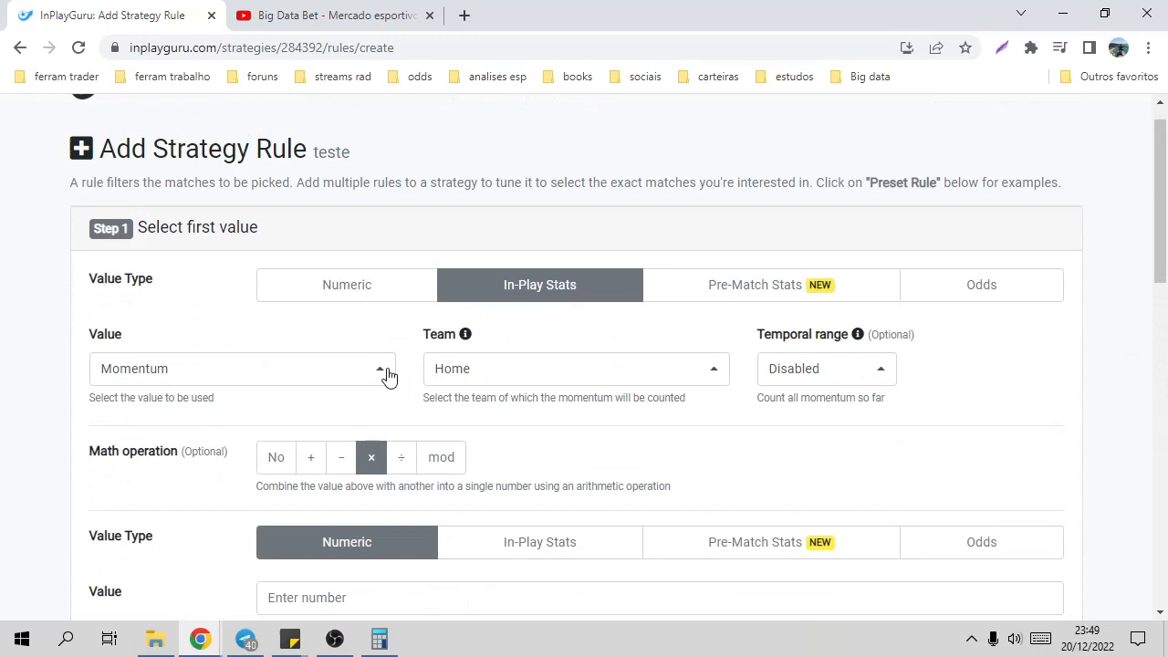
click(384, 373)
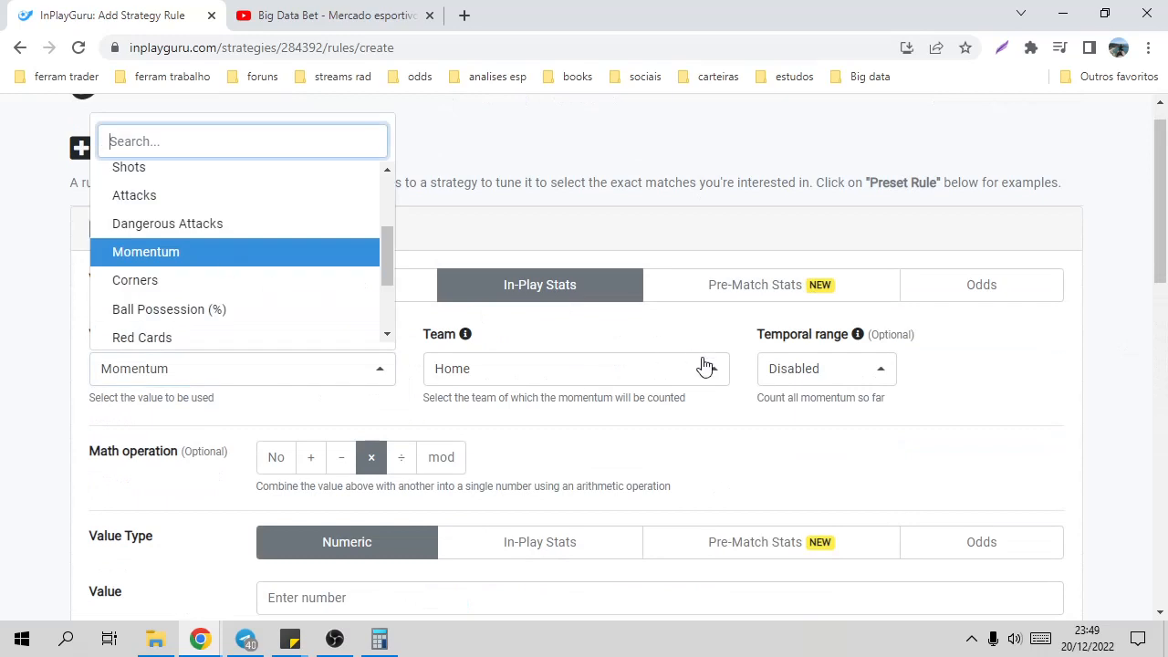
click(371, 457)
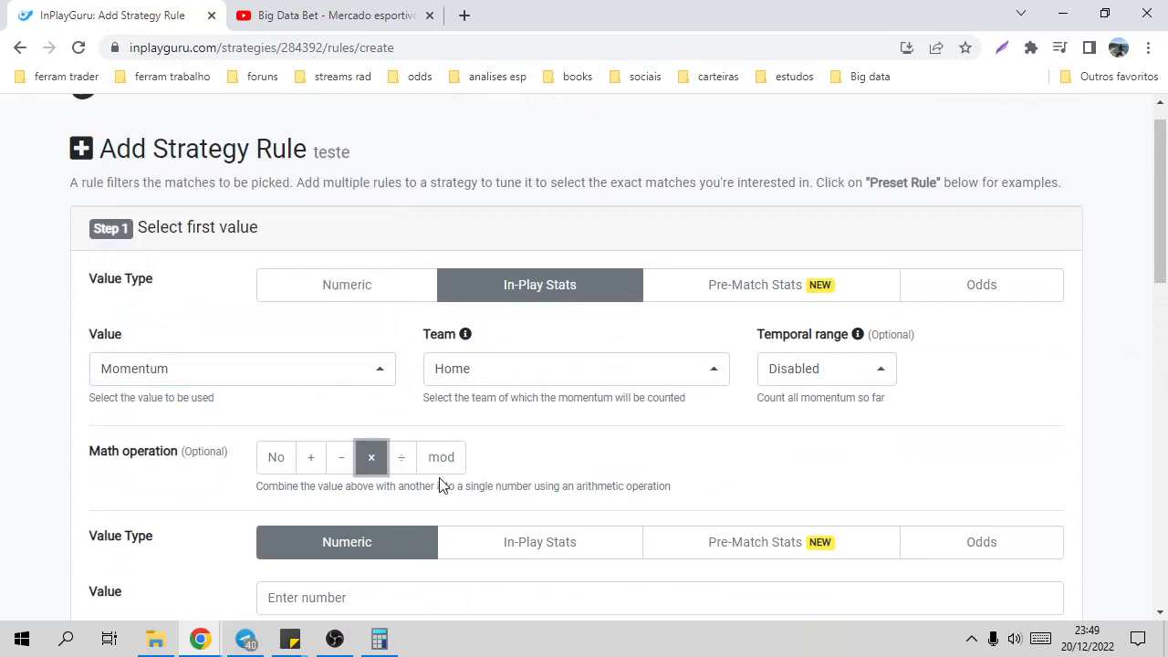
click(967, 545)
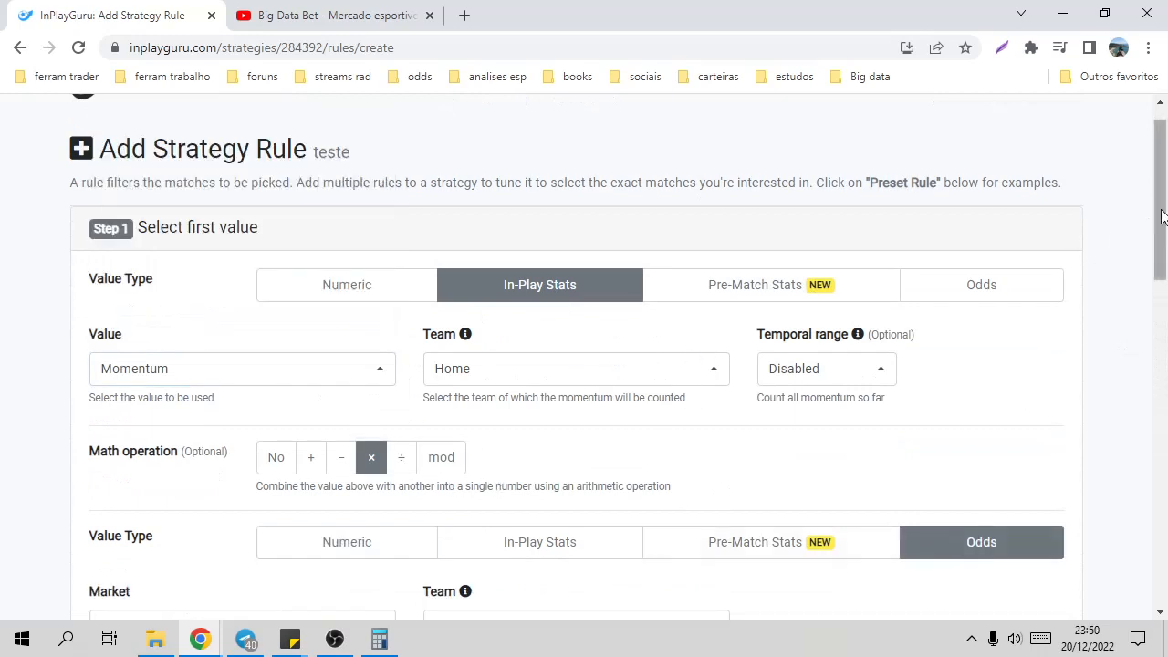
Step: Set the comparator to greater or equal and open the second value's number for entry
drag(1162, 216, 1162, 298)
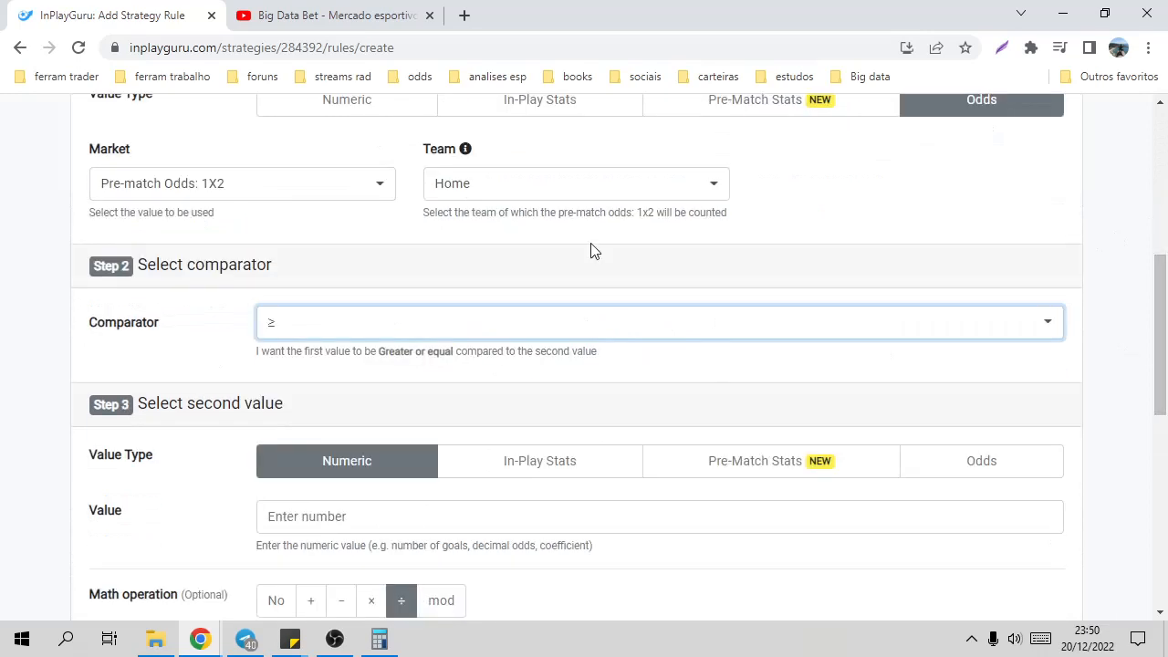
click(306, 519)
scroll(286, 408, down, 1)
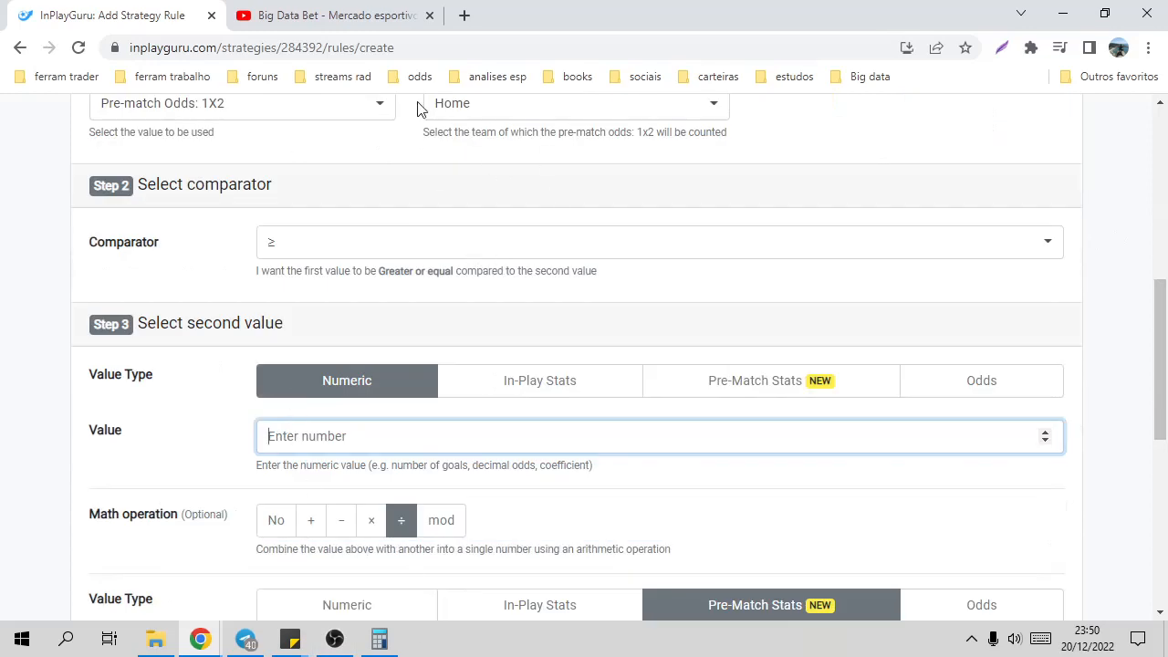
Step: Review the Momentum times Pre-match Odds: 1X2 setup for the home team and the comparator below it
scroll(1156, 361, up, 1)
scroll(1157, 360, up, 4)
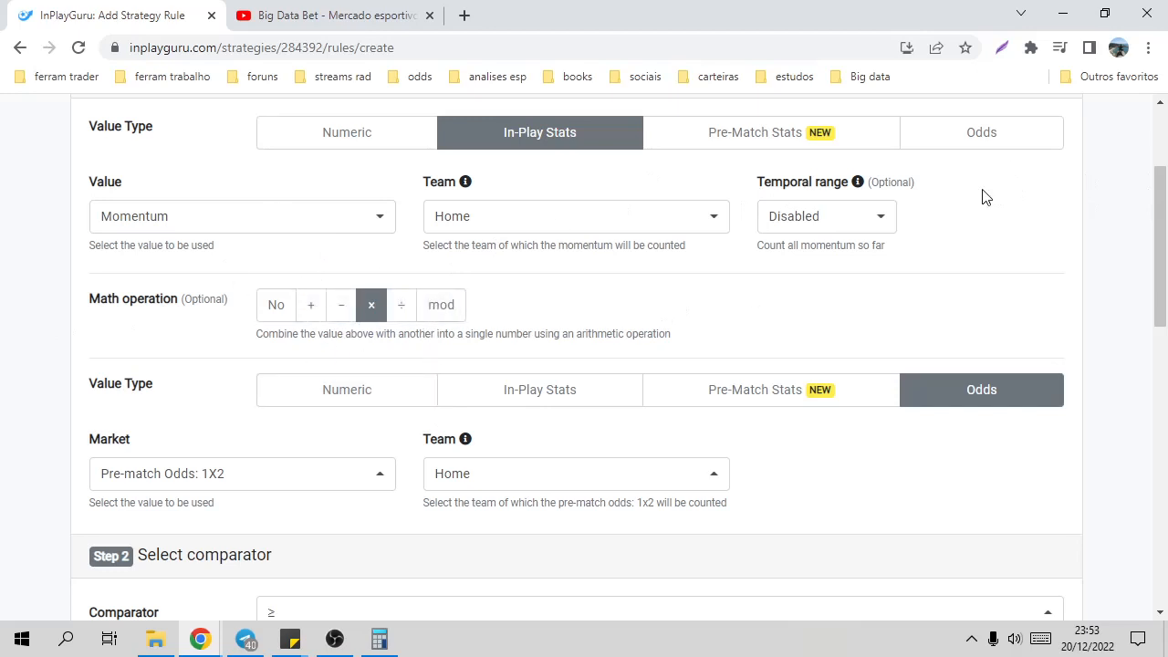
click(1162, 134)
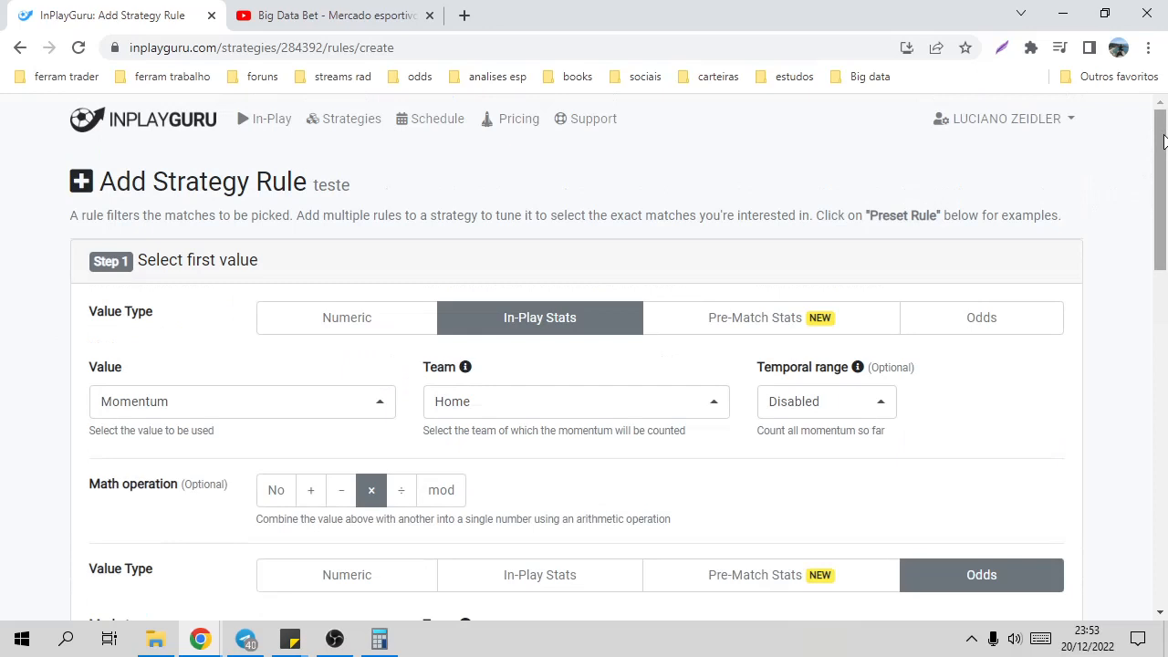
drag(1162, 139, 1164, 466)
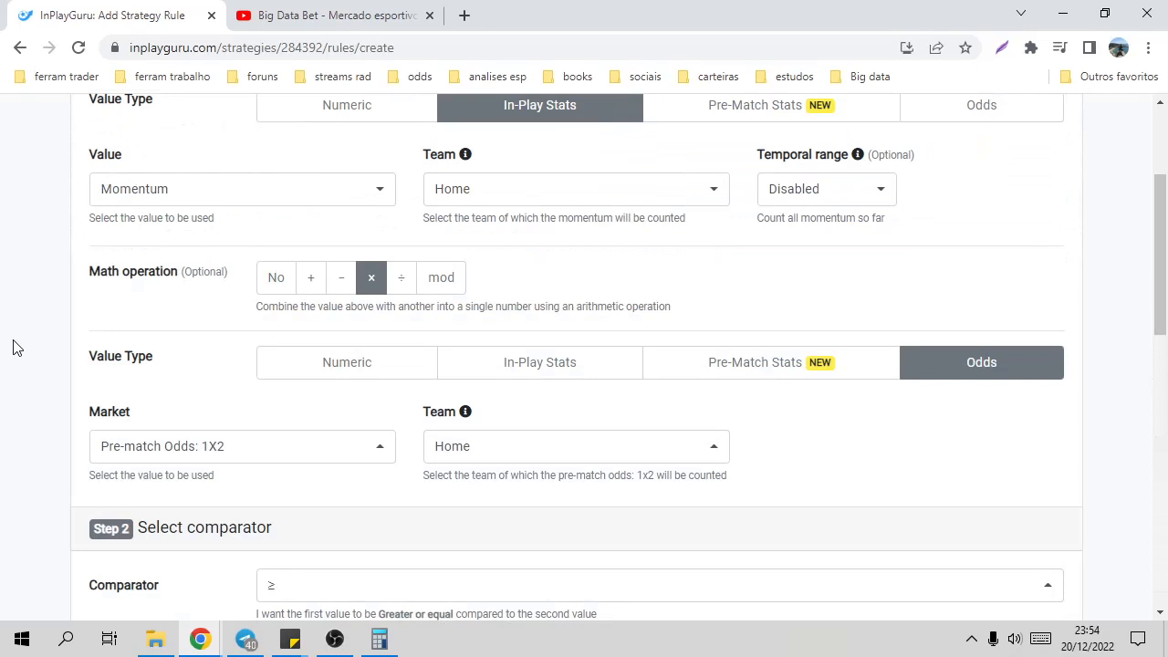